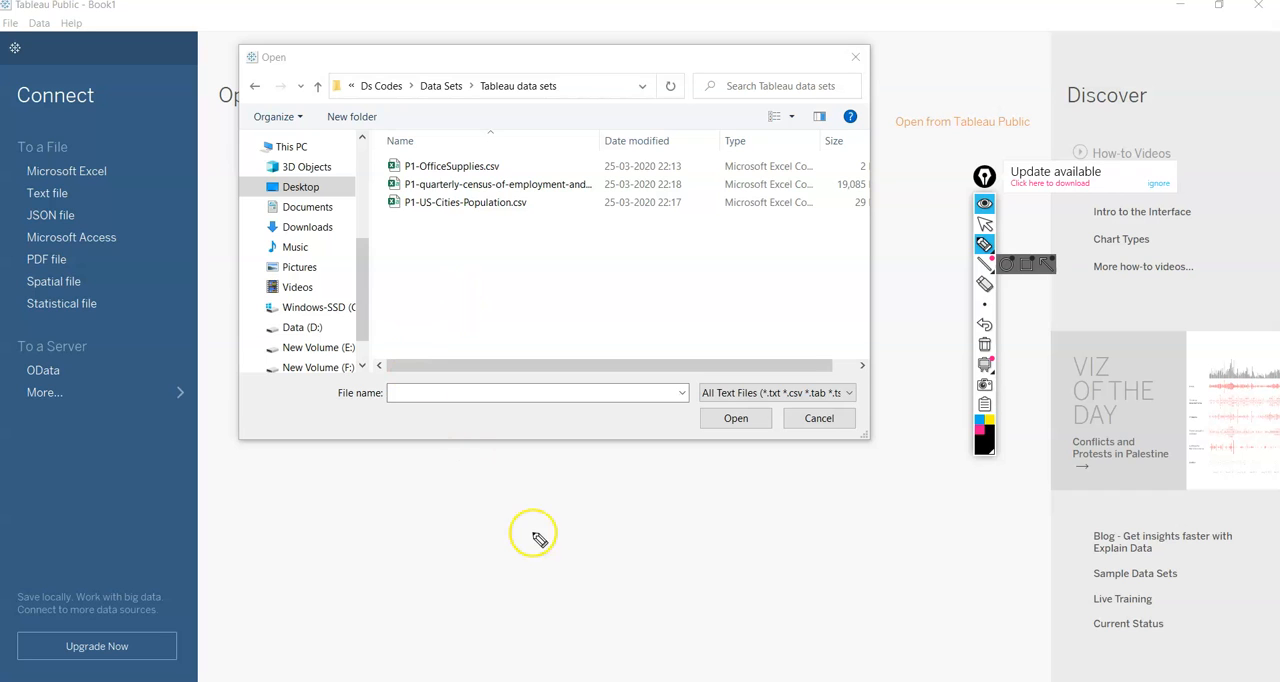
Handwrite the notes "calculated fields", "filters" and "colour" below the file dialog and clear all the annotations.
drag(578, 522, 582, 528)
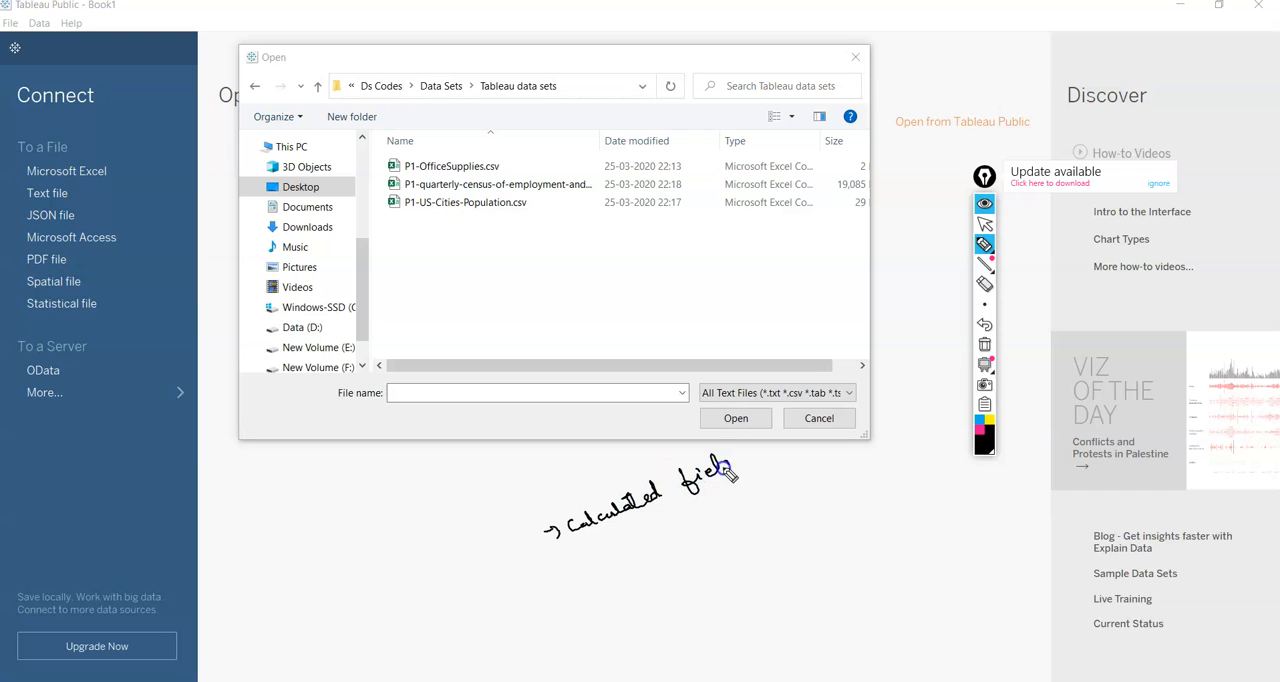
drag(745, 461, 741, 464)
drag(577, 576, 588, 566)
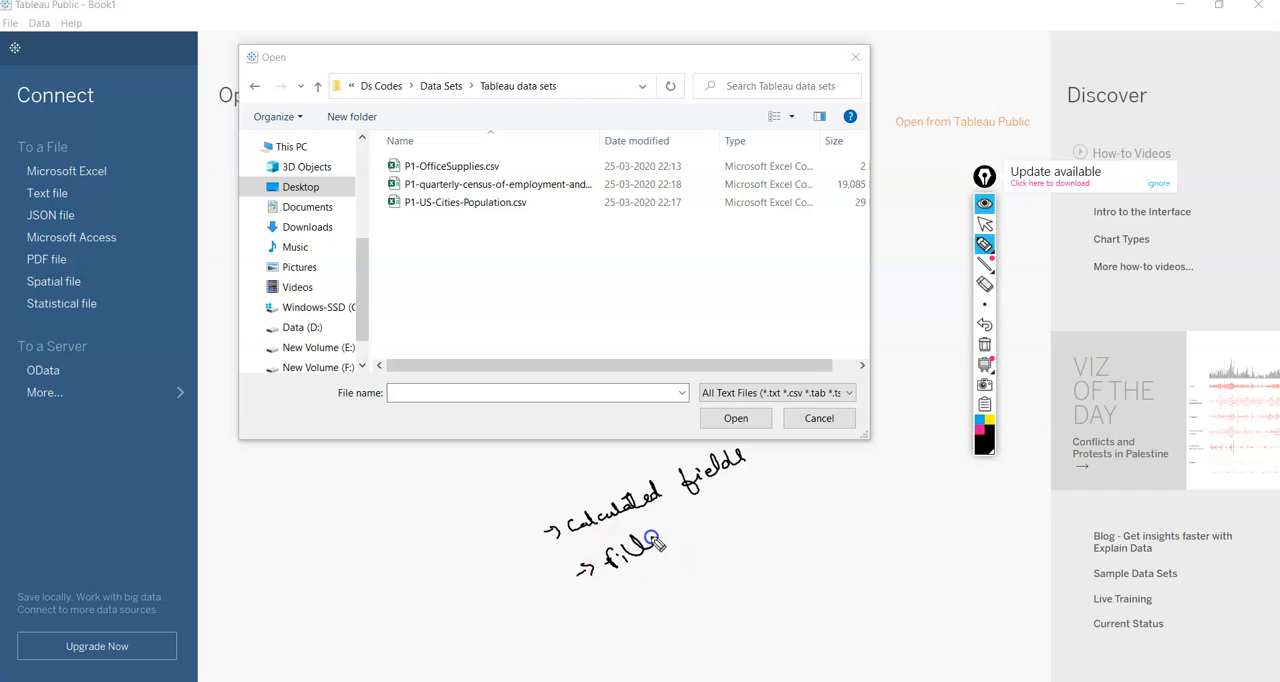
drag(649, 531, 653, 530)
drag(609, 613, 611, 614)
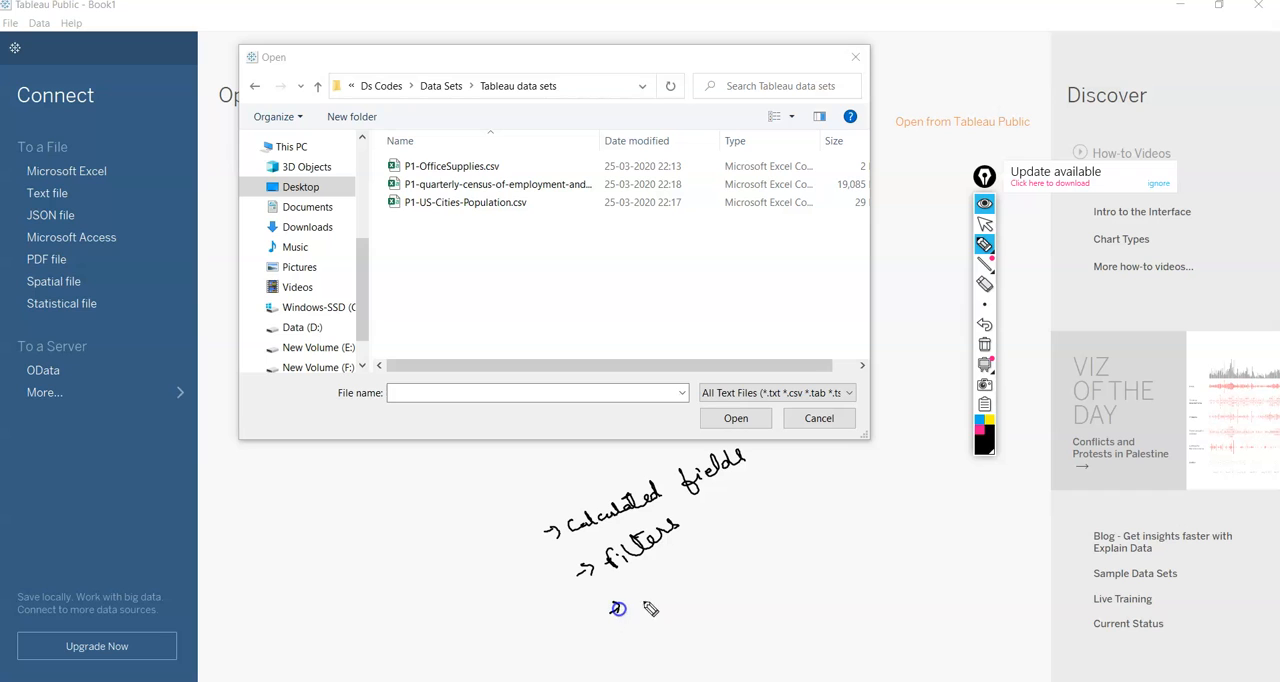
drag(696, 541, 708, 544)
mouse_move(511, 568)
mouse_down()
mouse_move(524, 563)
mouse_move(552, 597)
mouse_up()
drag(588, 637, 595, 633)
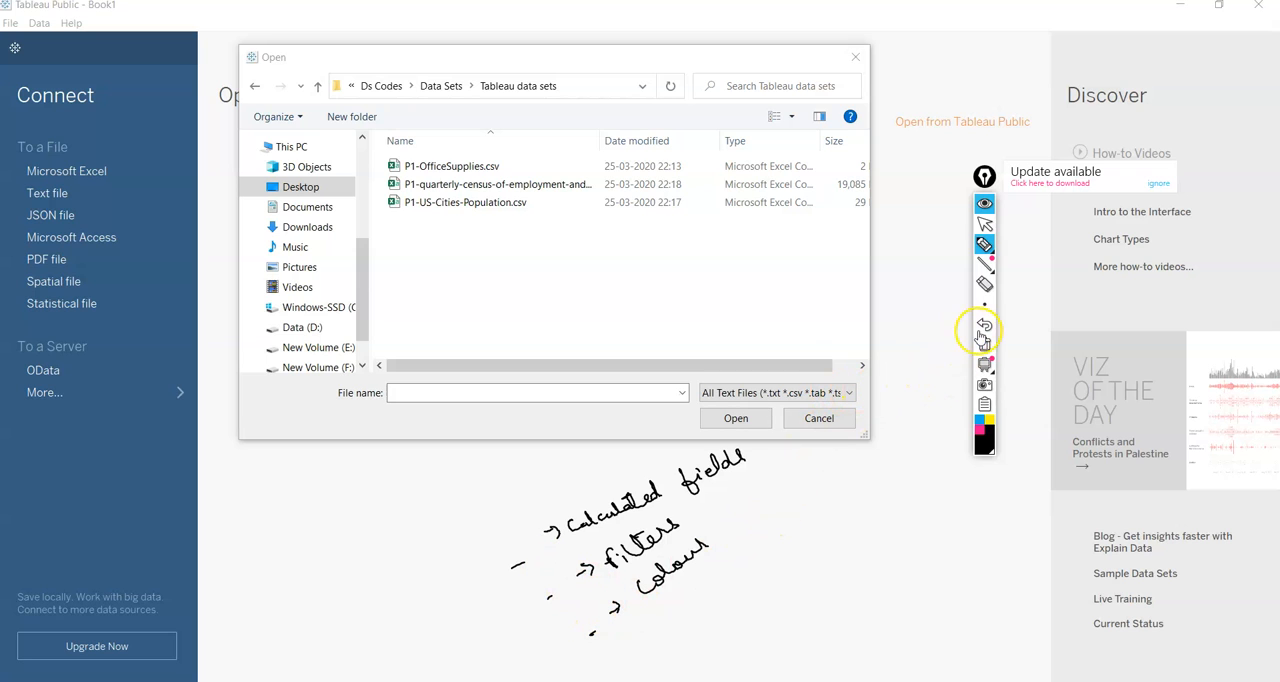
drag(503, 541, 513, 510)
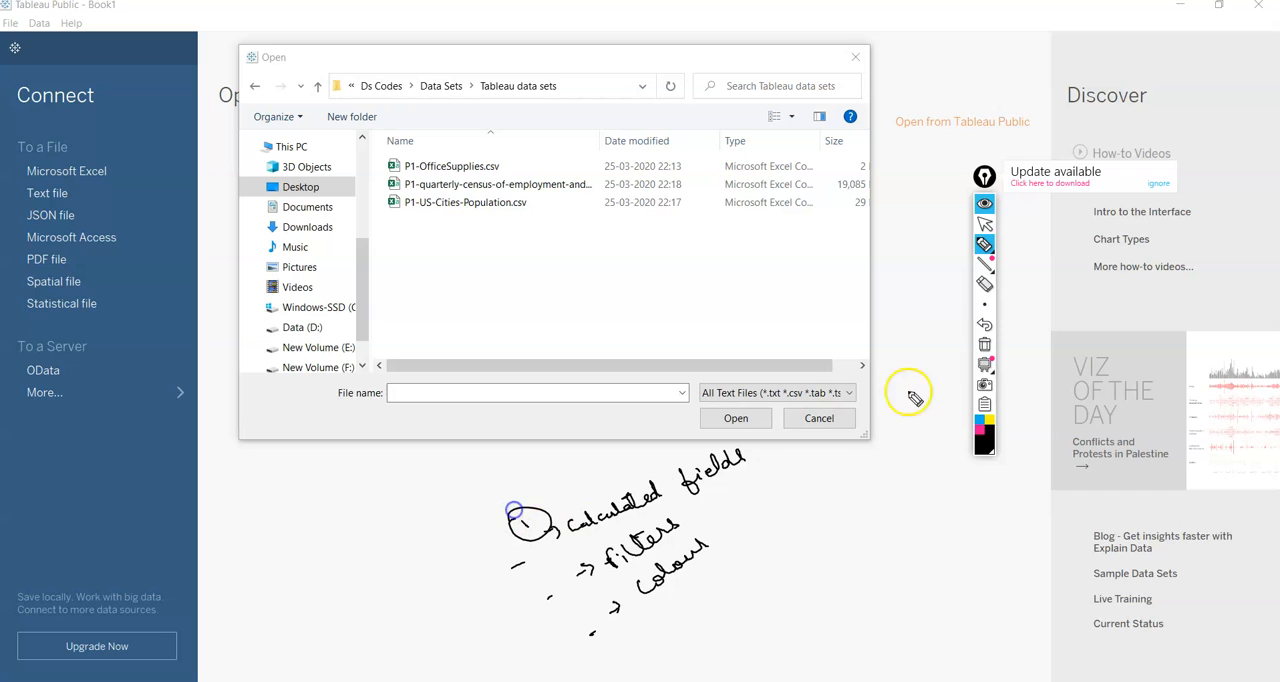
click(984, 344)
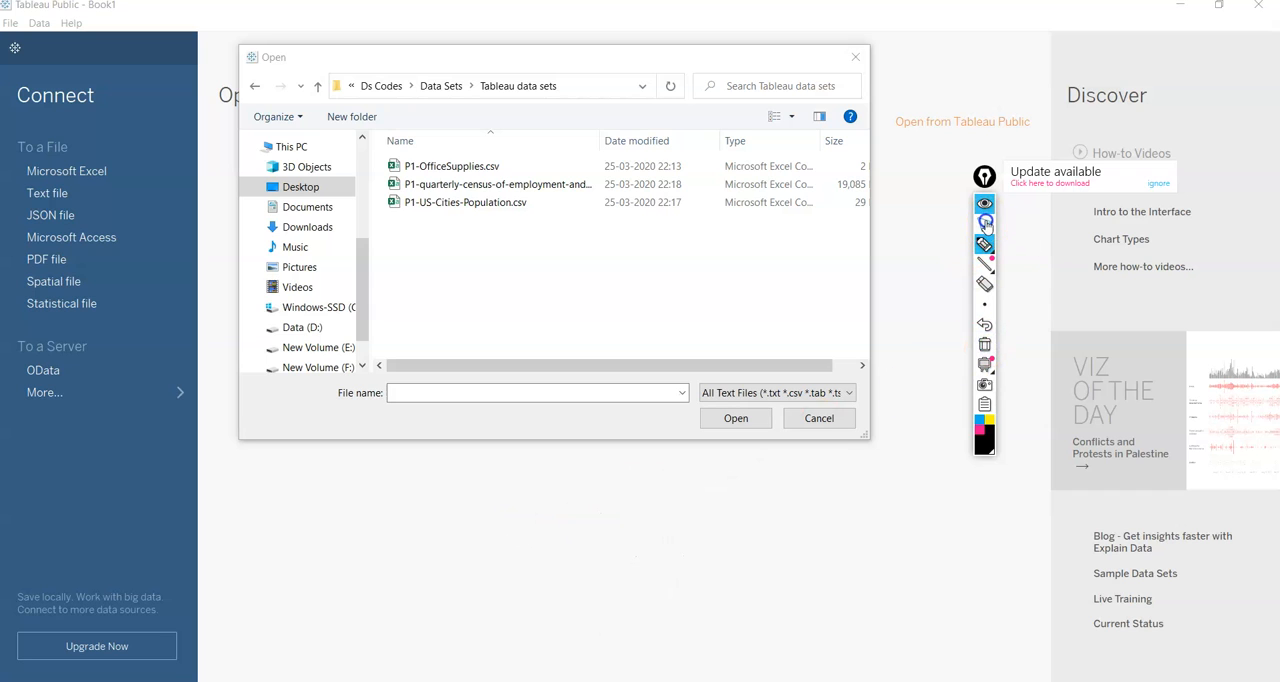
click(985, 224)
Load P1-OfficeSupplies.csv as the data source and go to Sheet 1.
mouse_move(984, 245)
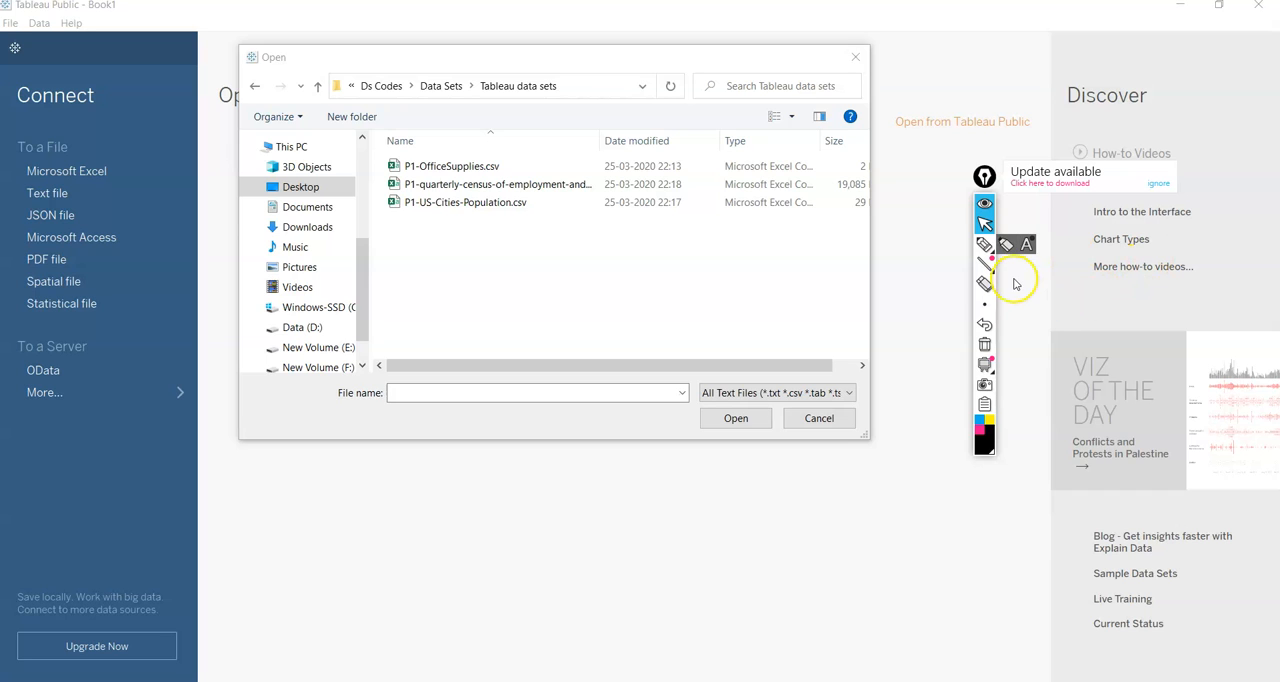
click(1015, 284)
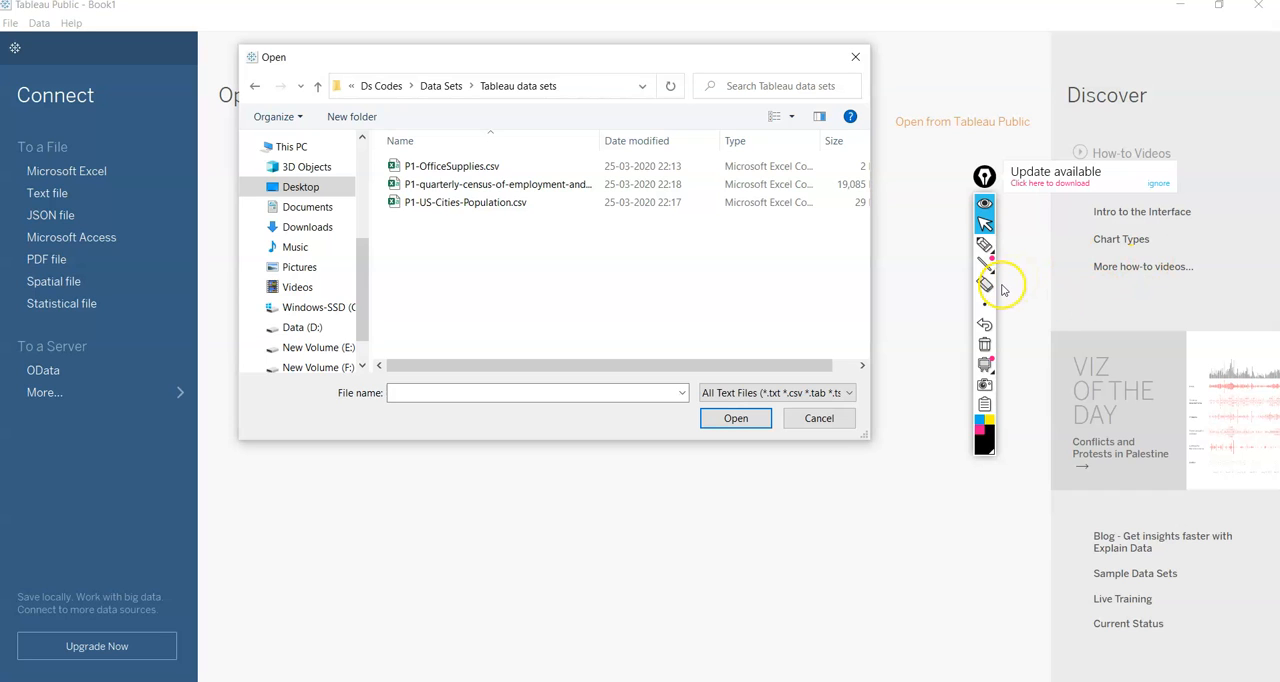
click(519, 168)
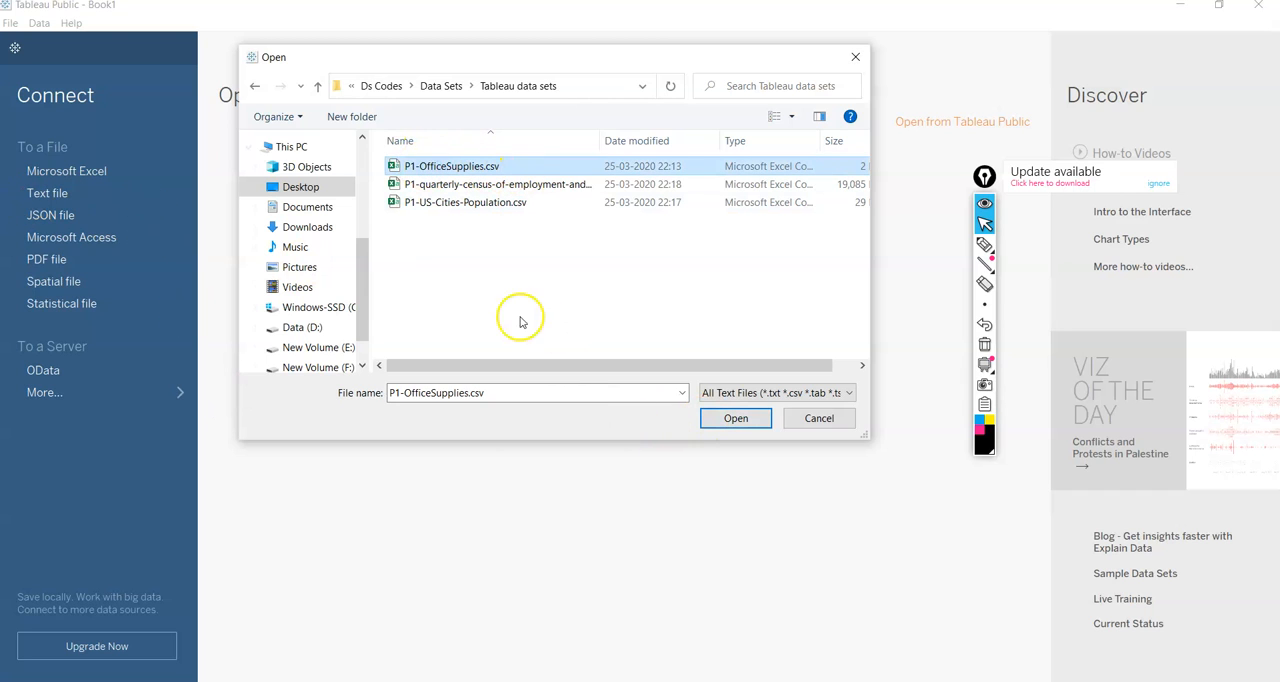
click(734, 418)
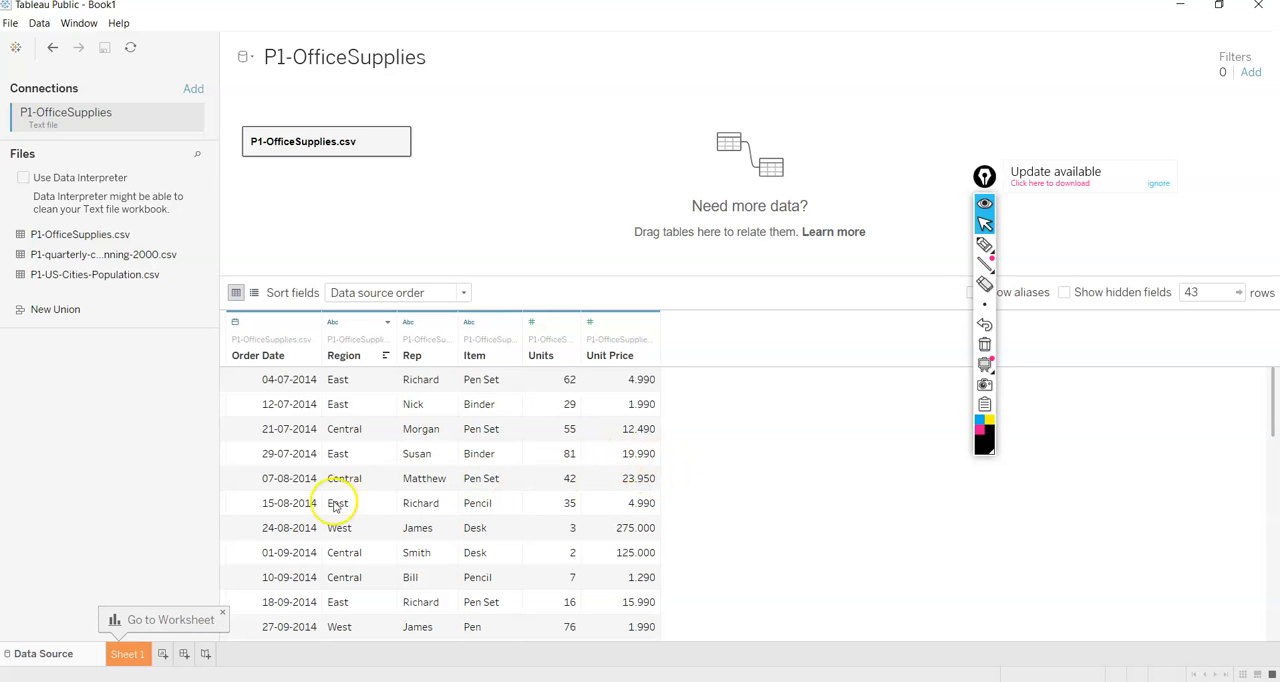
click(133, 656)
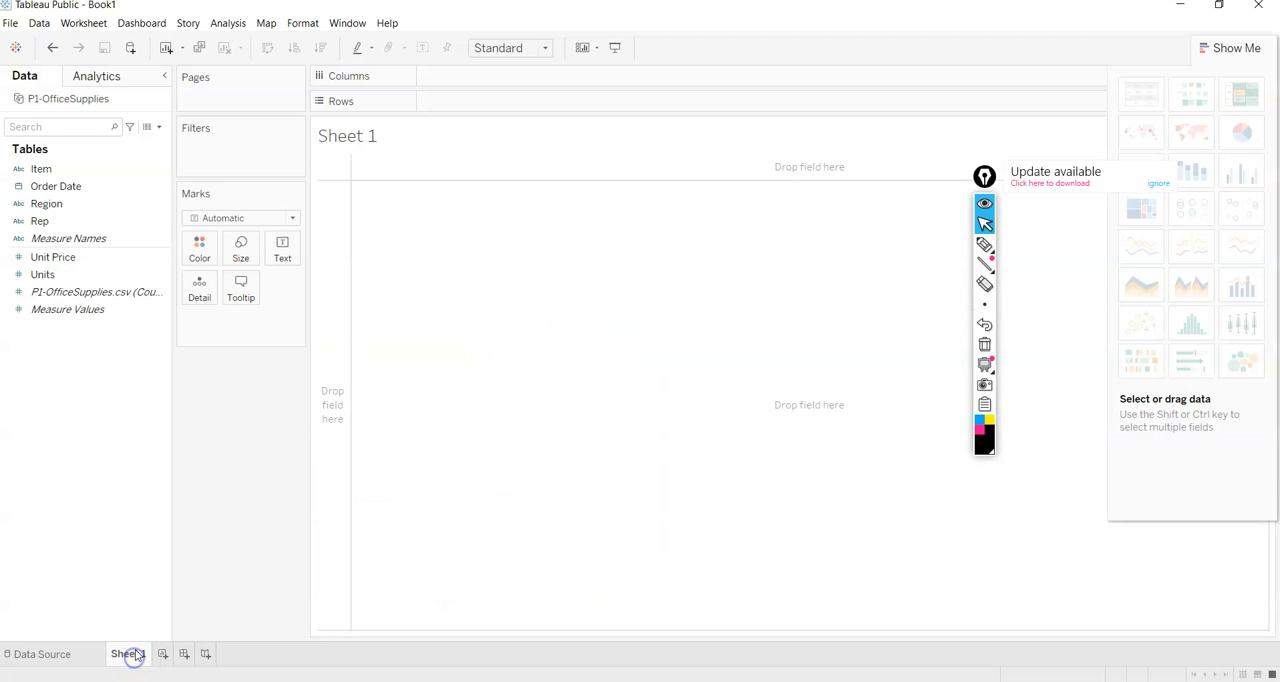
Collapse the Show Me chart list, and dismiss the annotation tool's update notice while moving its toolbar clear of the sheet.
click(1252, 48)
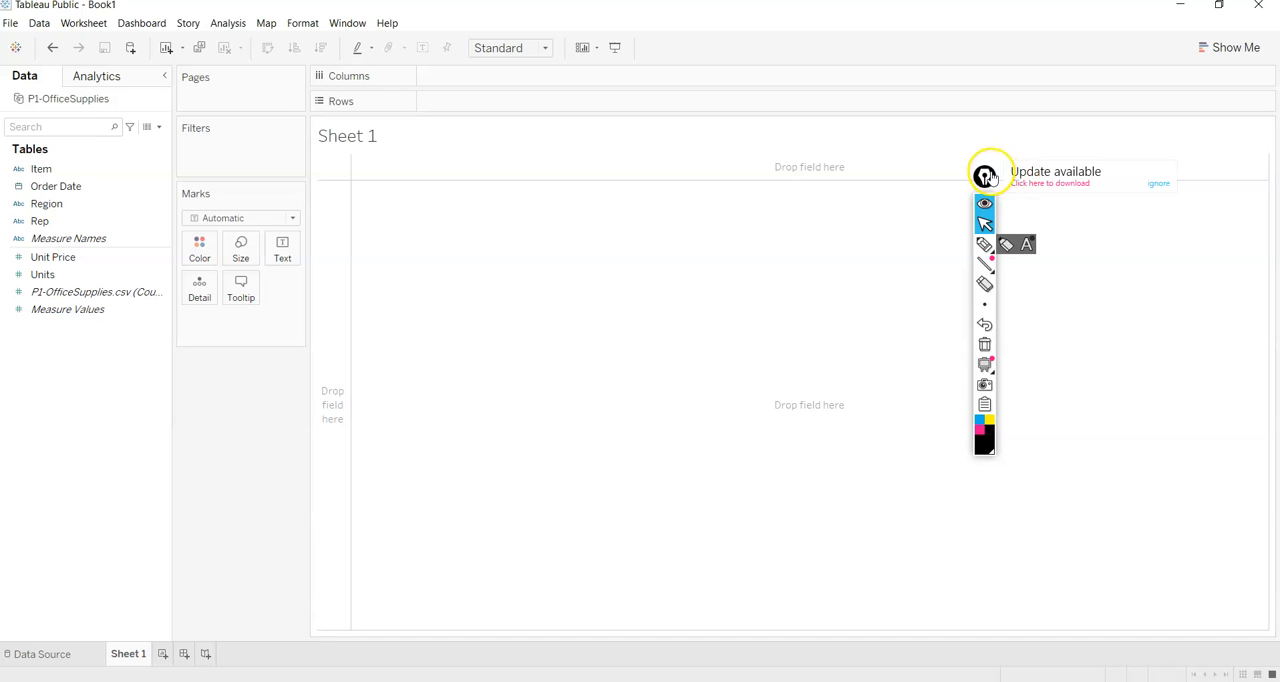
click(1167, 185)
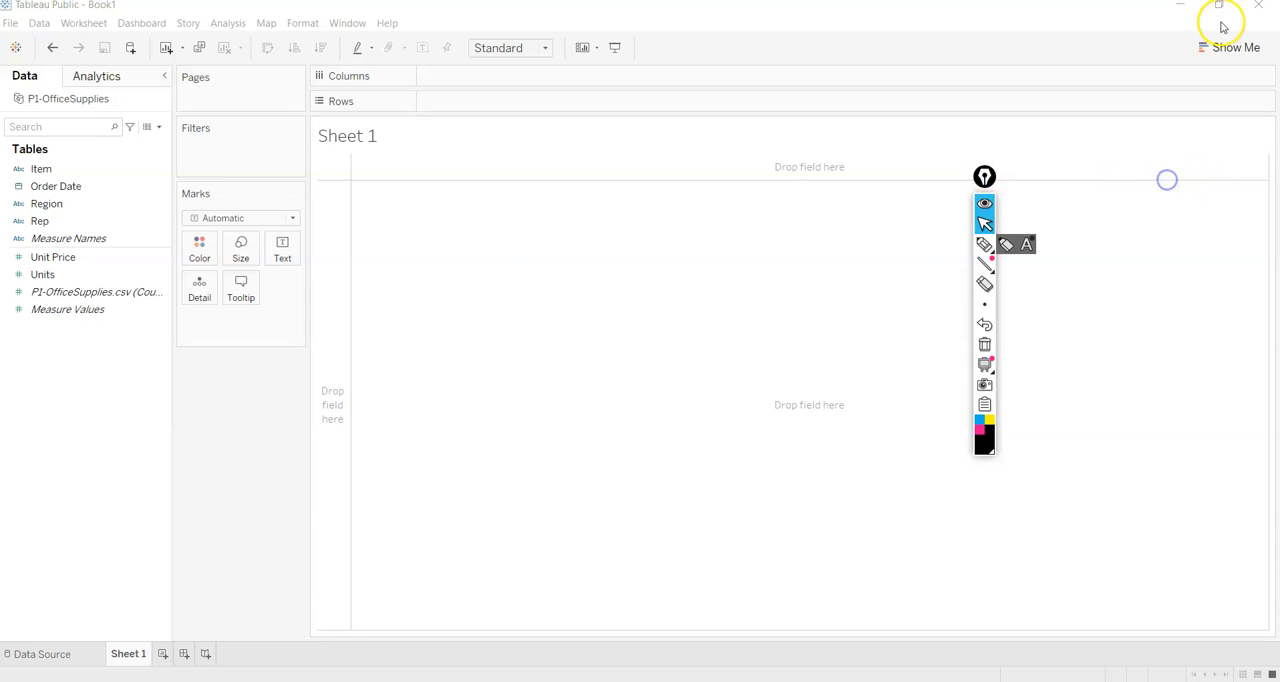
drag(988, 177, 1231, 338)
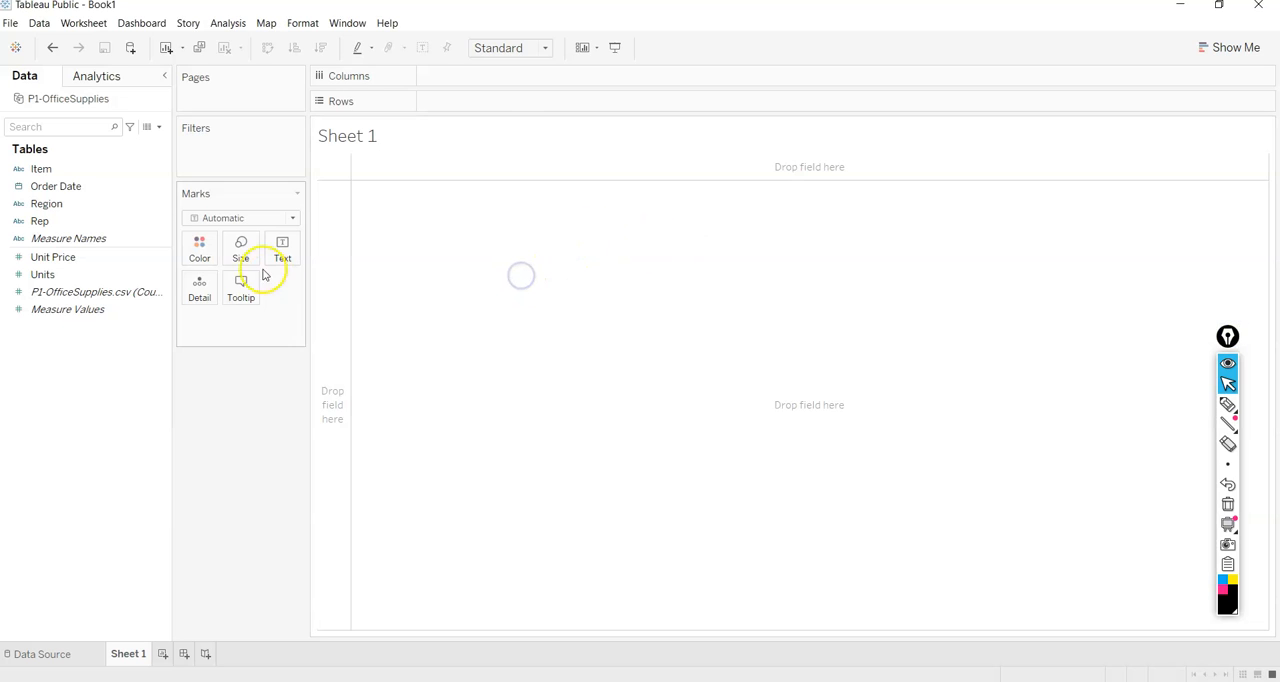
Add the Region field to the rows of Sheet 1.
click(88, 189)
click(50, 257)
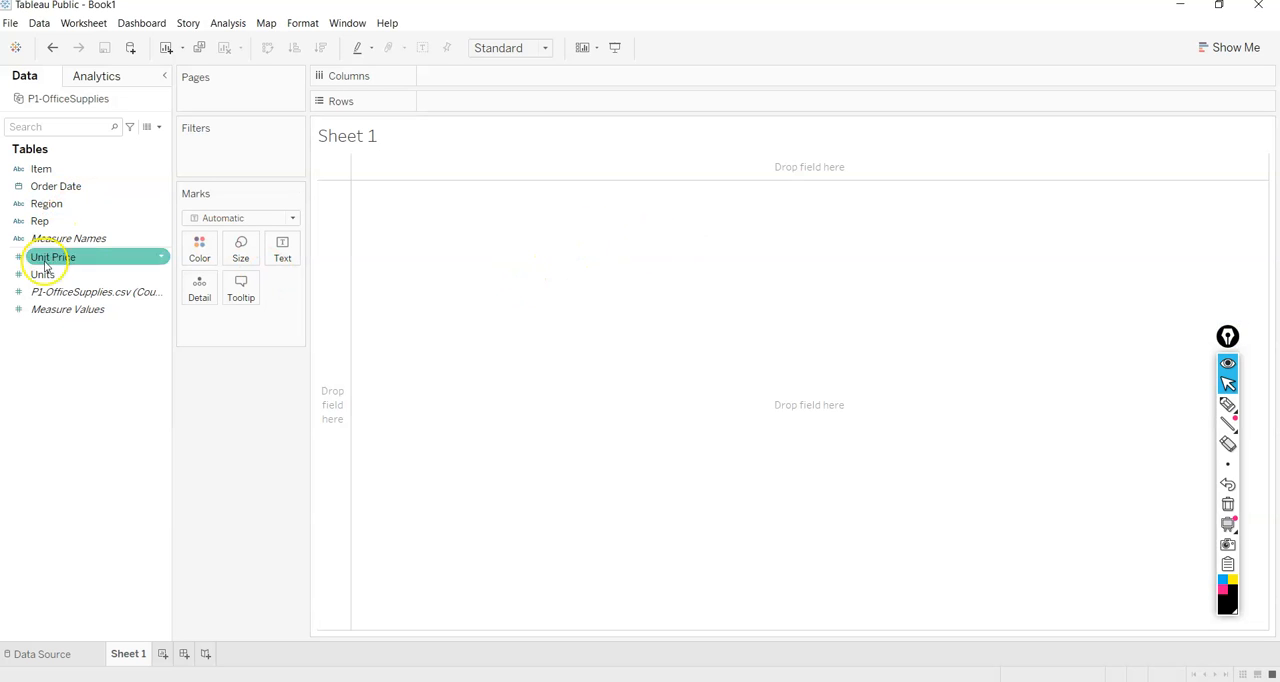
click(41, 277)
click(45, 238)
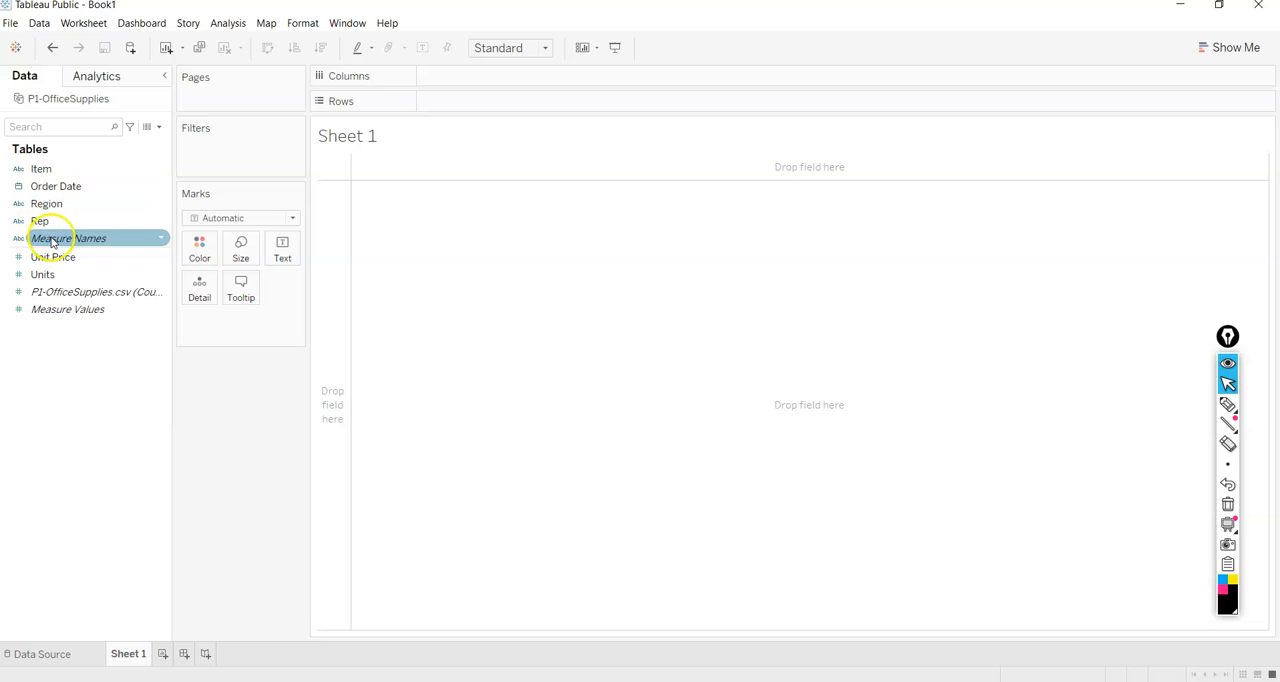
click(55, 206)
double_click(55, 206)
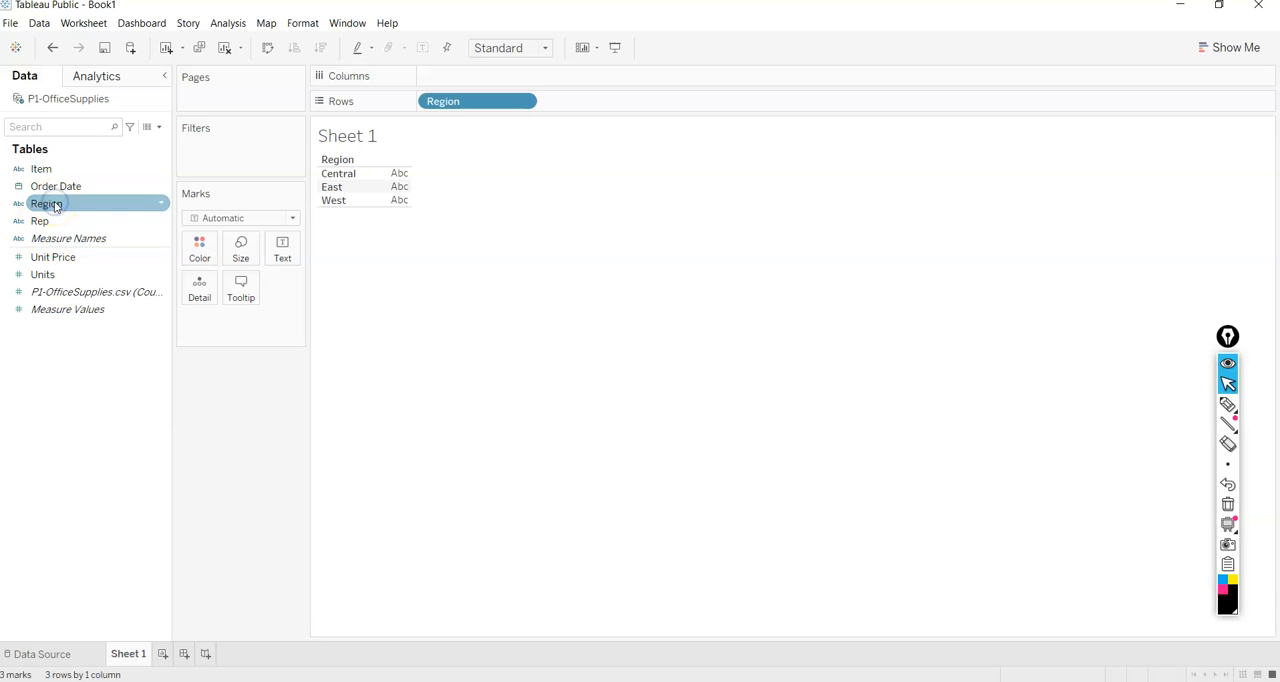
Chart the sum of Units per region as horizontal bars by placing it in Columns, and increase the row height.
click(60, 256)
click(62, 273)
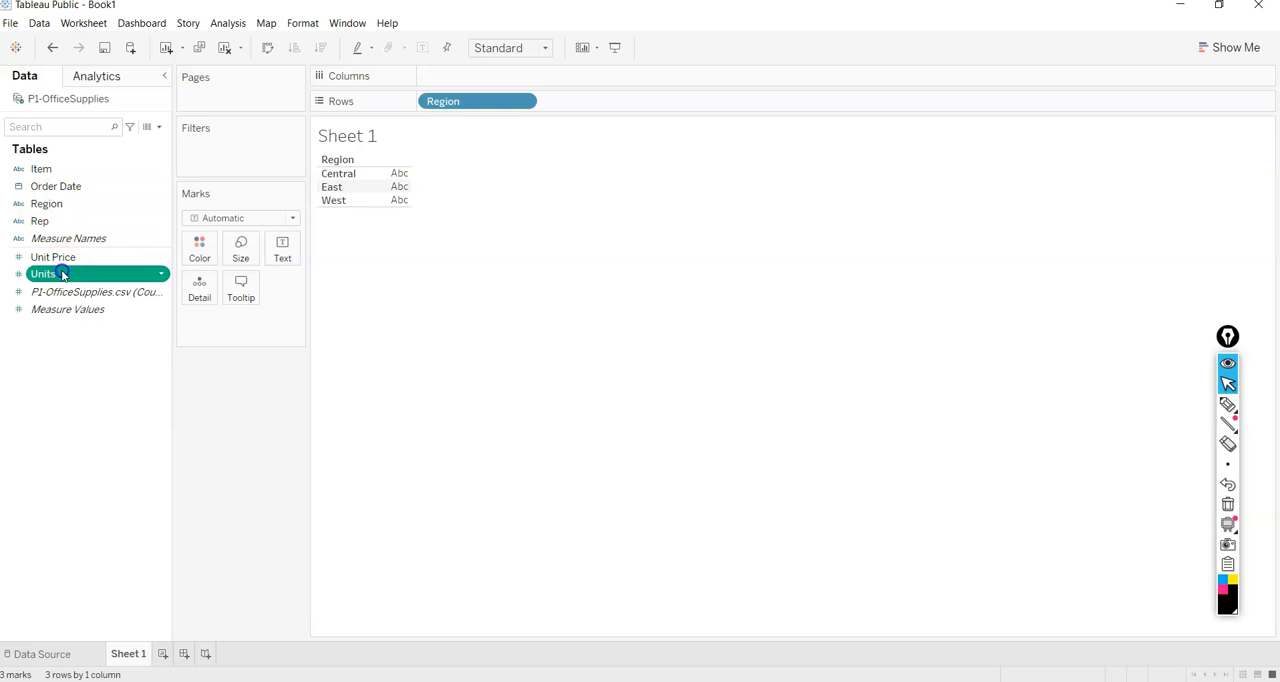
double_click(62, 276)
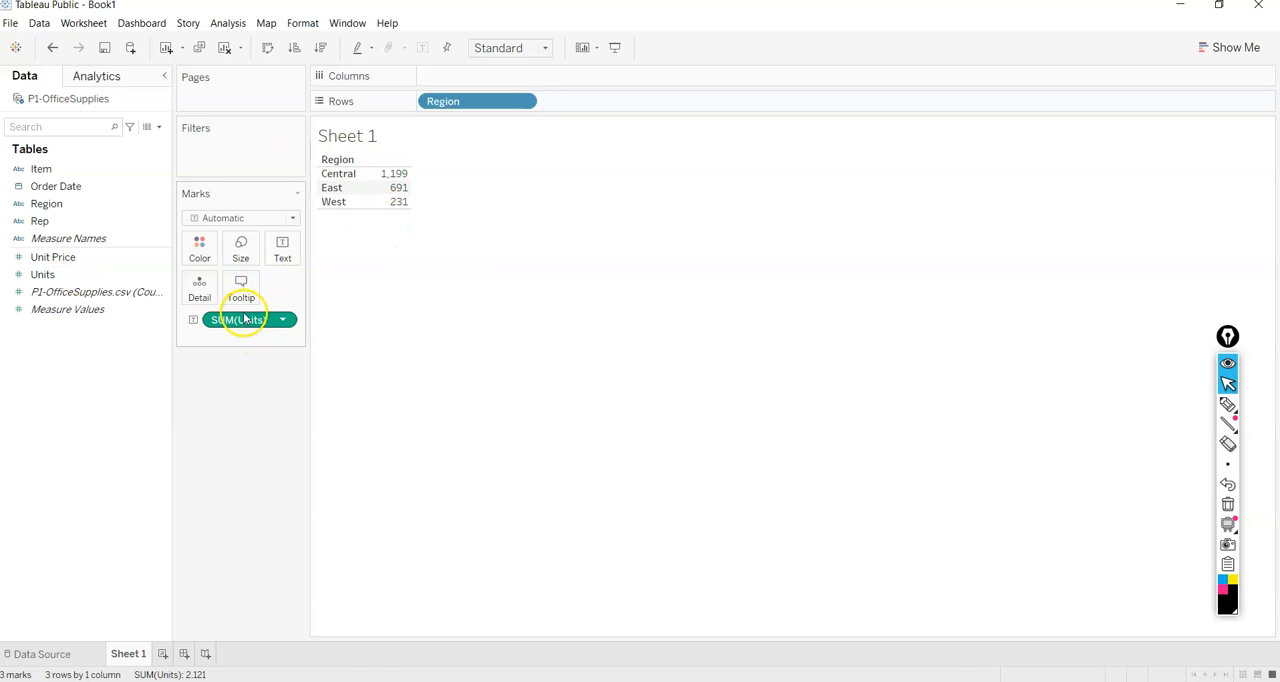
drag(268, 312, 475, 73)
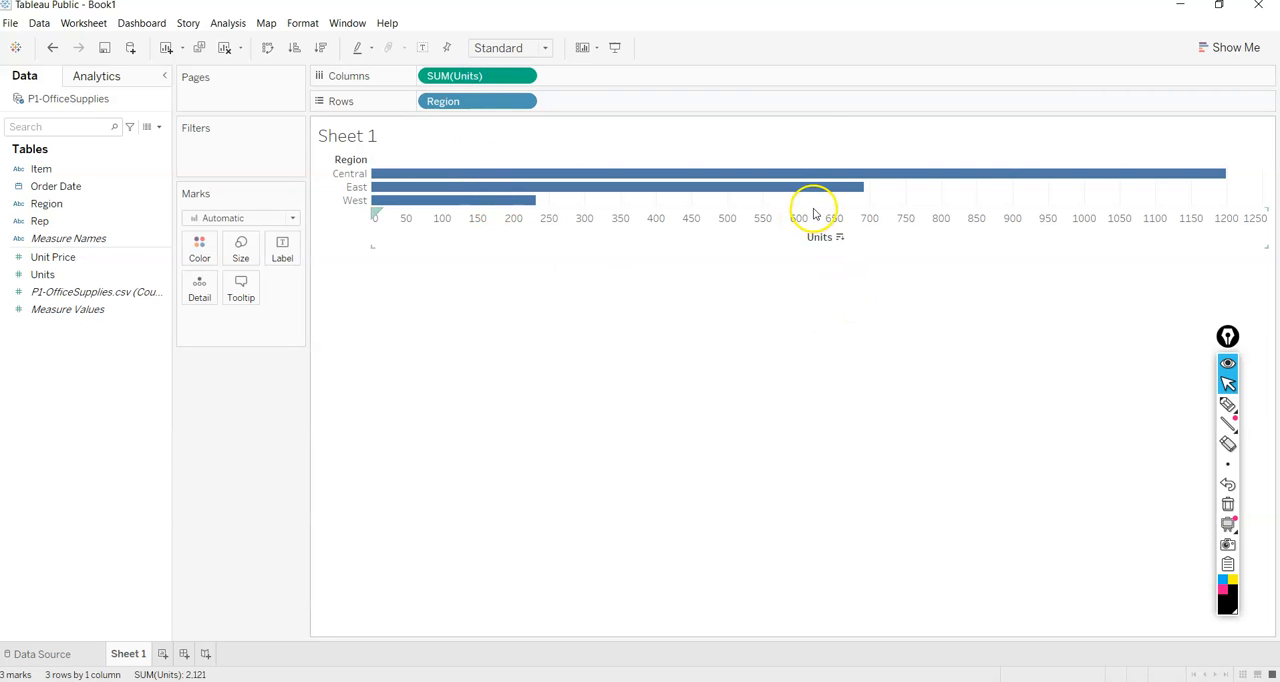
drag(813, 206, 820, 331)
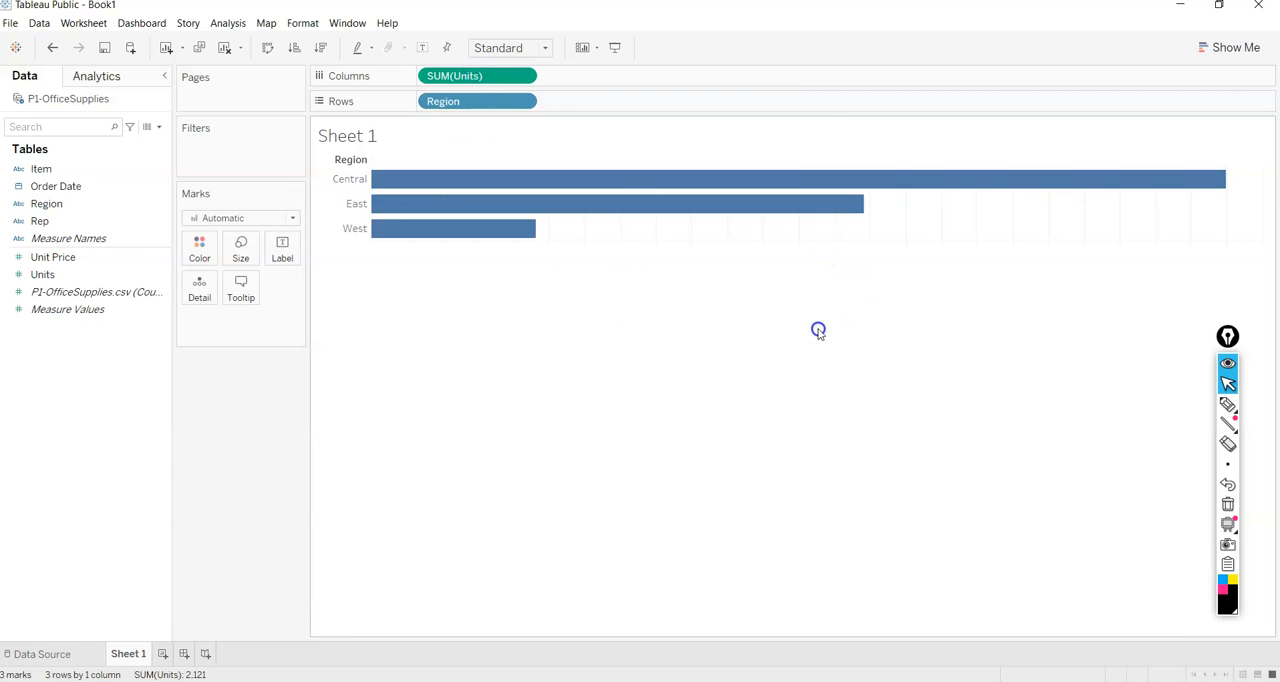
Break the regions down by Rep and swap rows and columns to get vertical bars.
mouse_move(669, 210)
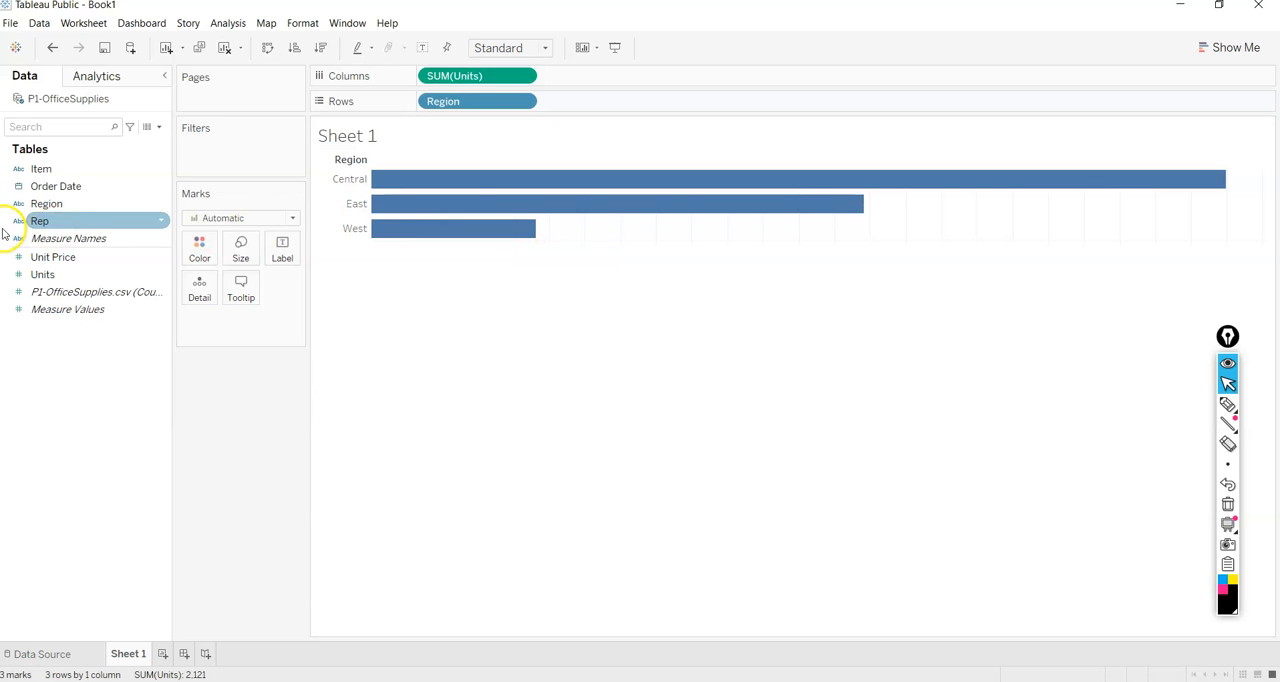
double_click(70, 224)
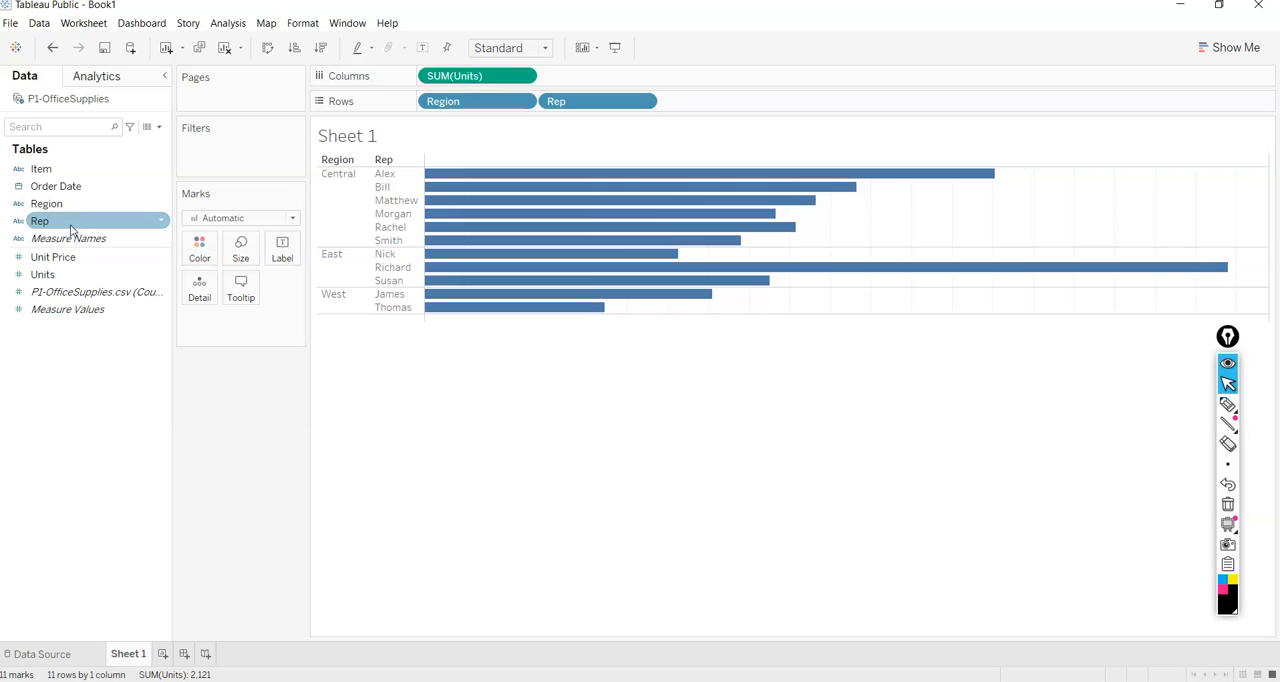
click(267, 48)
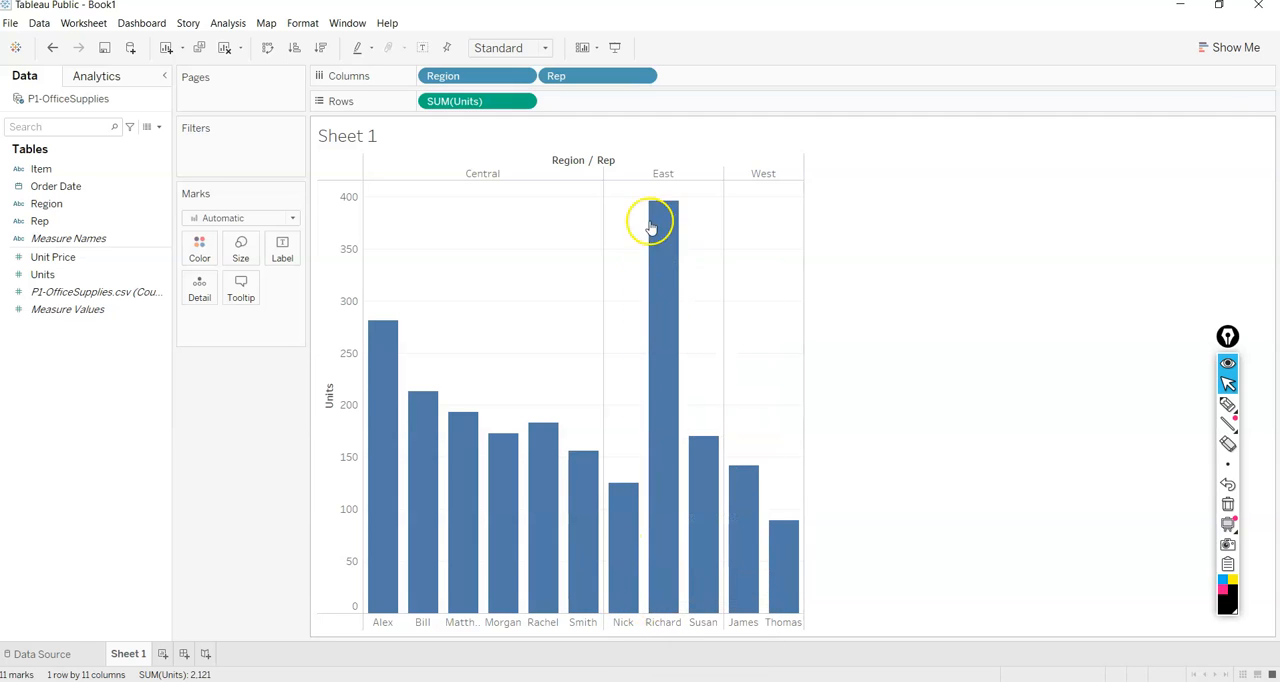
click(95, 275)
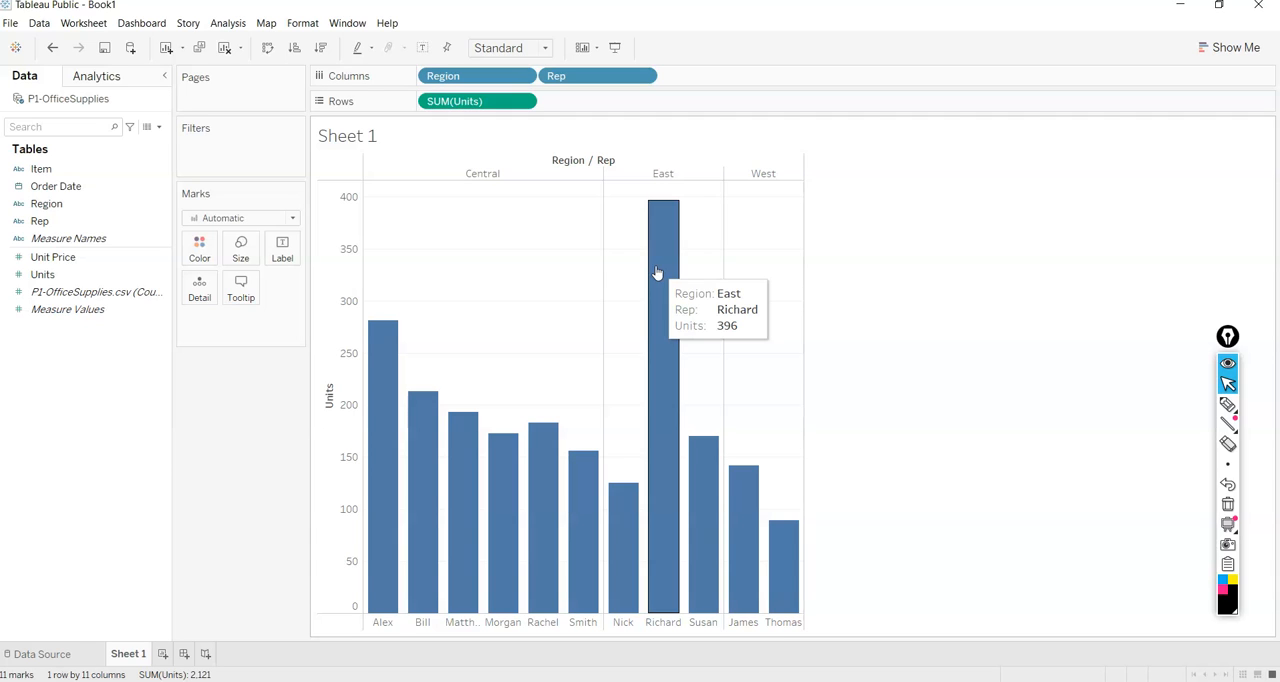
mouse_move(706, 468)
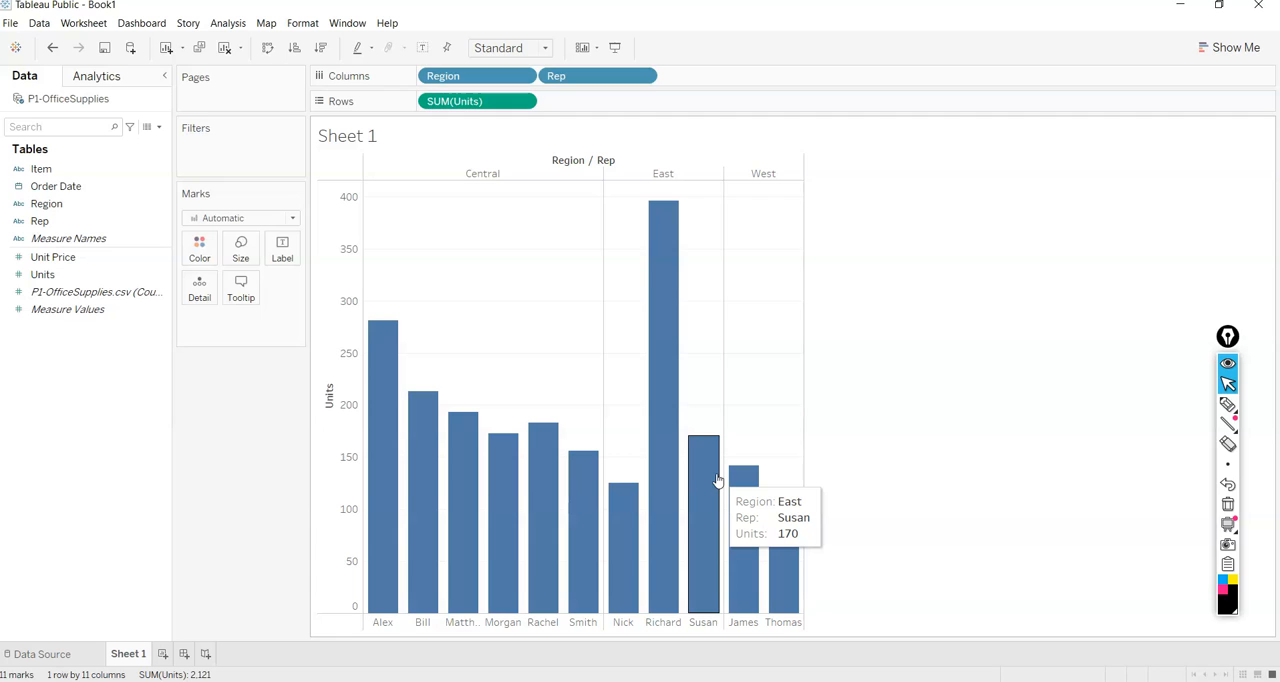
click(65, 257)
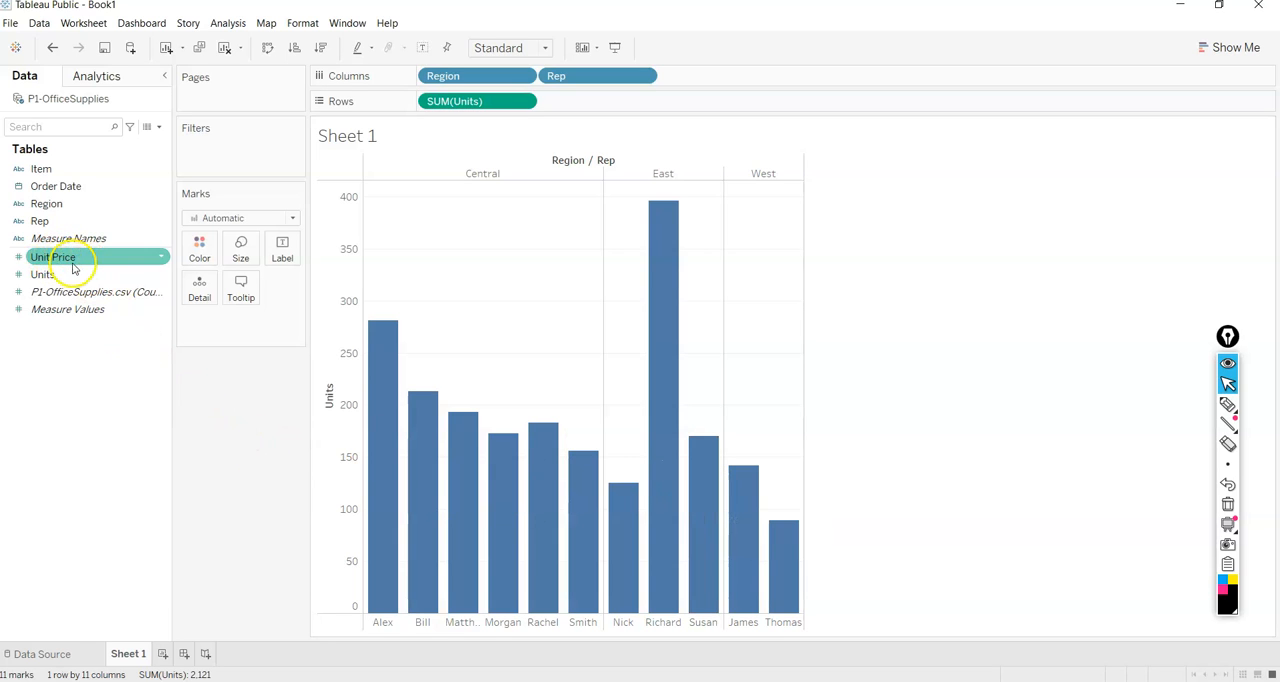
click(51, 277)
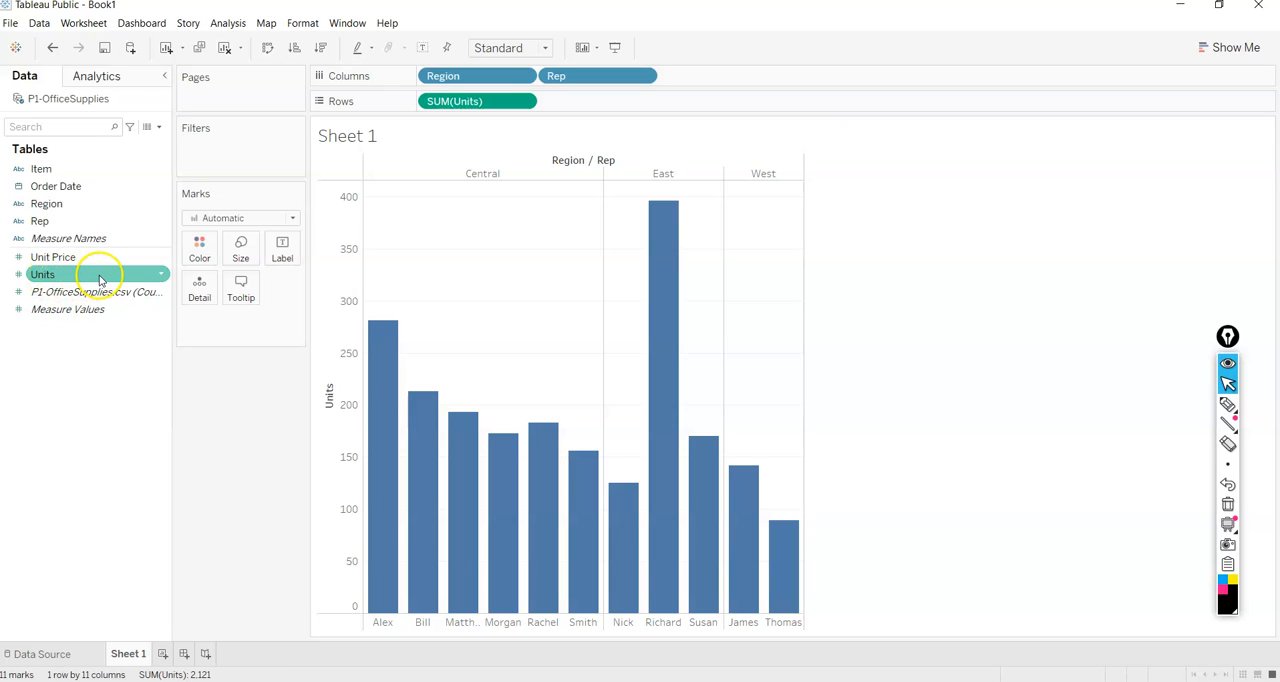
click(93, 260)
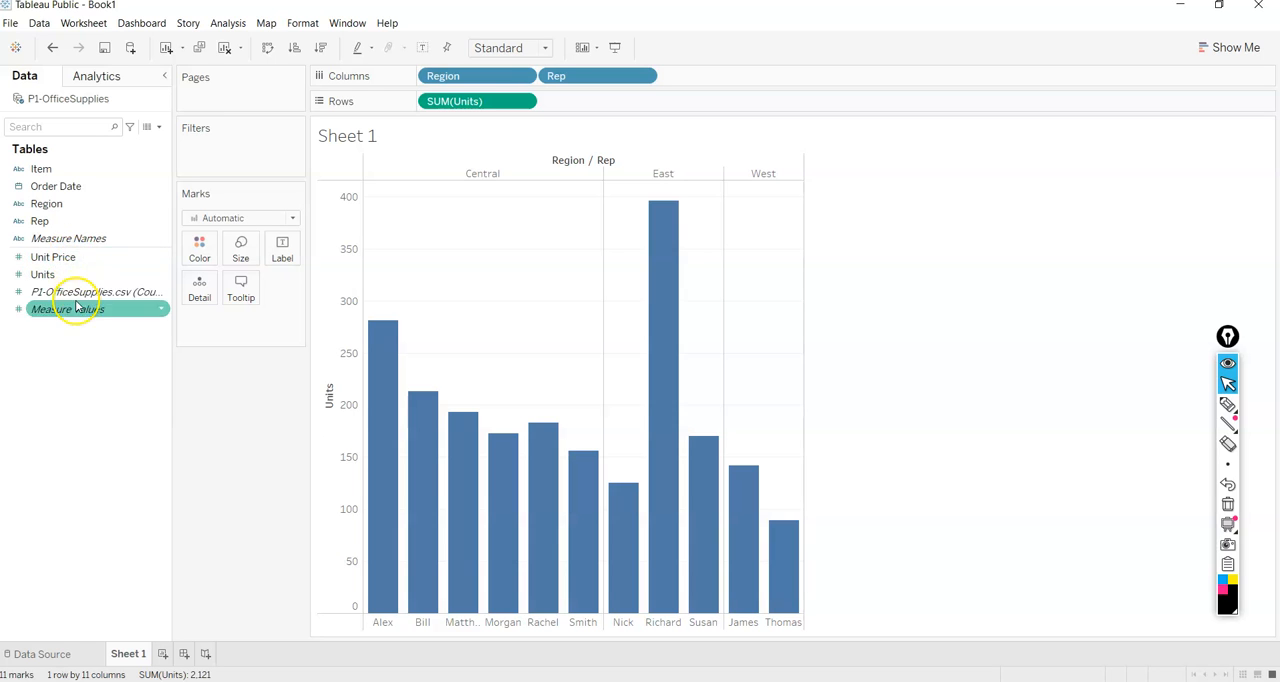
right_click(112, 258)
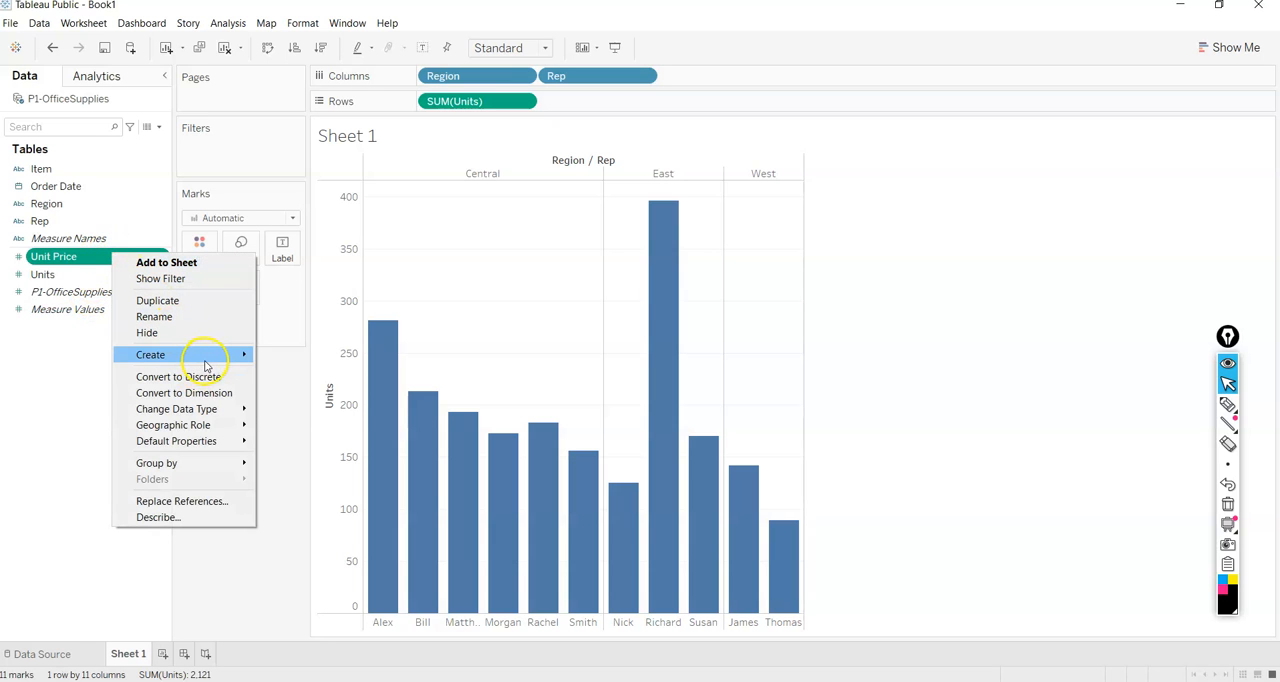
mouse_move(204, 358)
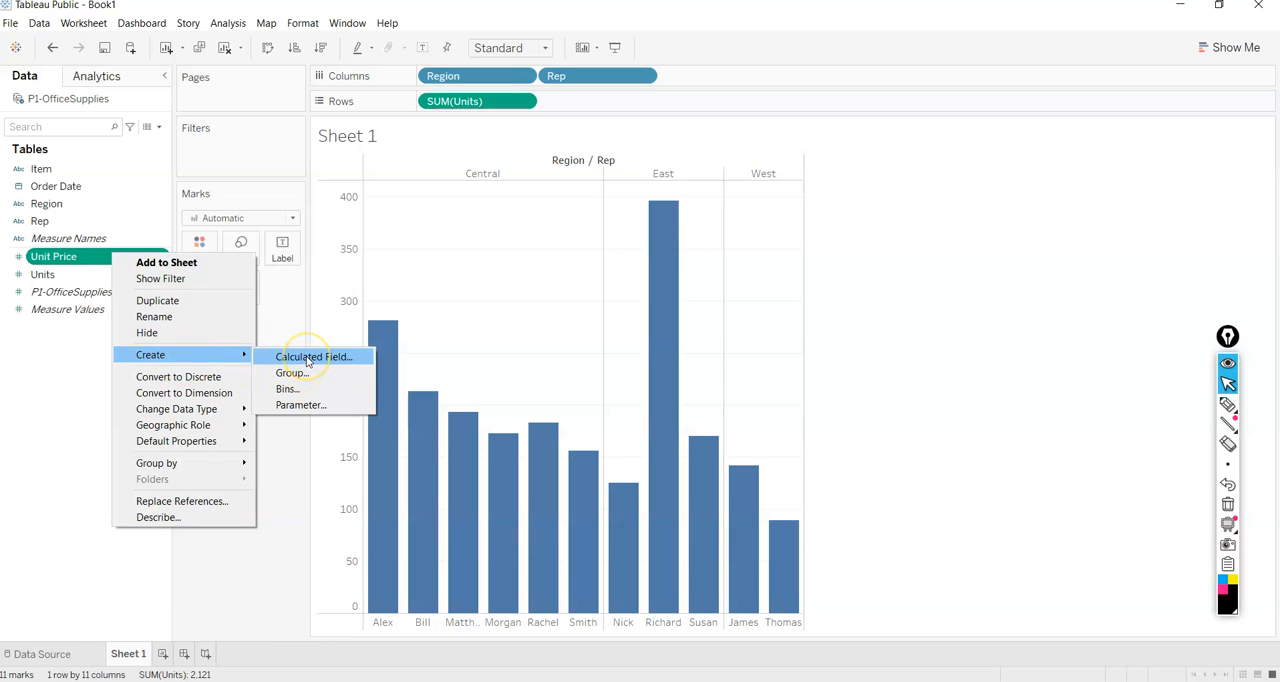
click(50, 360)
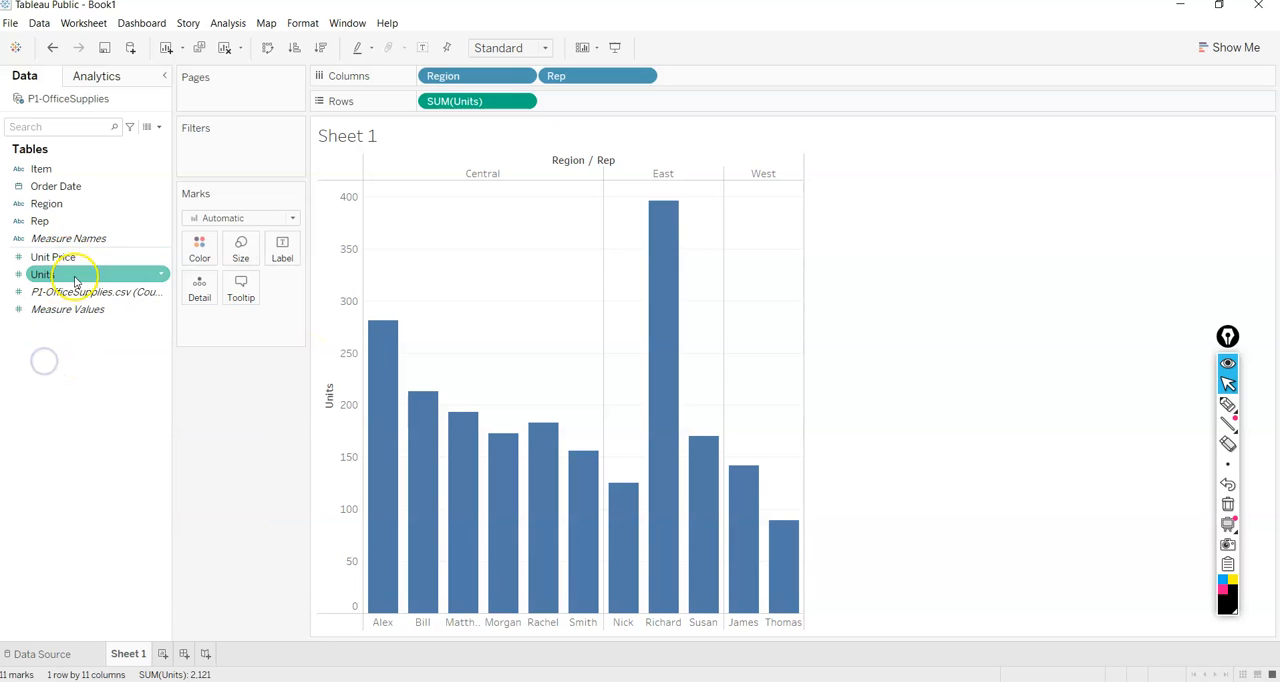
Create a calculated field from Unit Price and name it Sales Price.
right_click(85, 262)
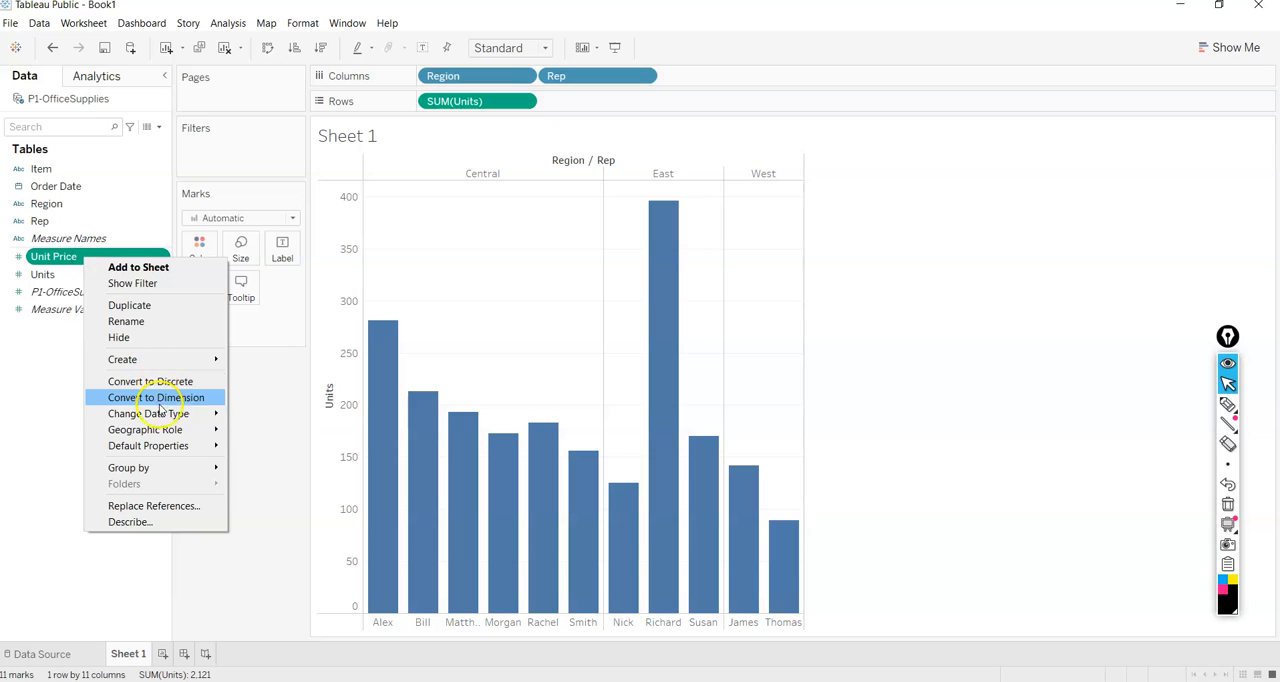
mouse_move(162, 420)
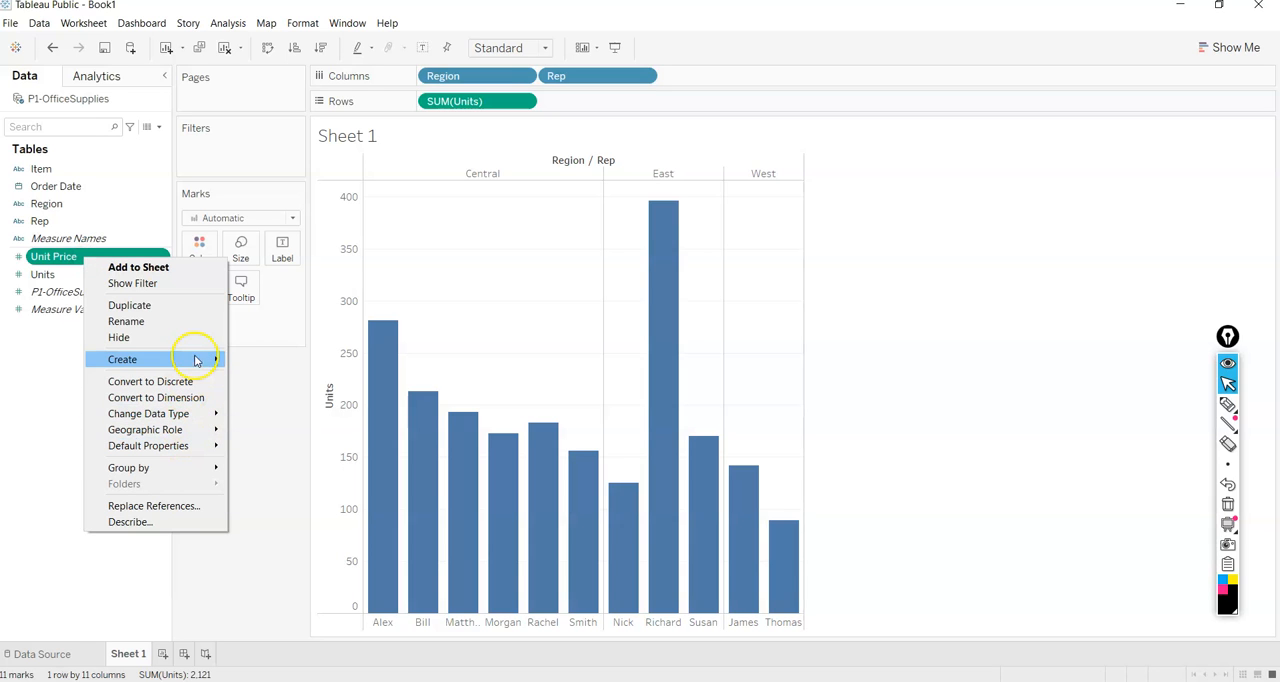
mouse_move(210, 360)
click(260, 363)
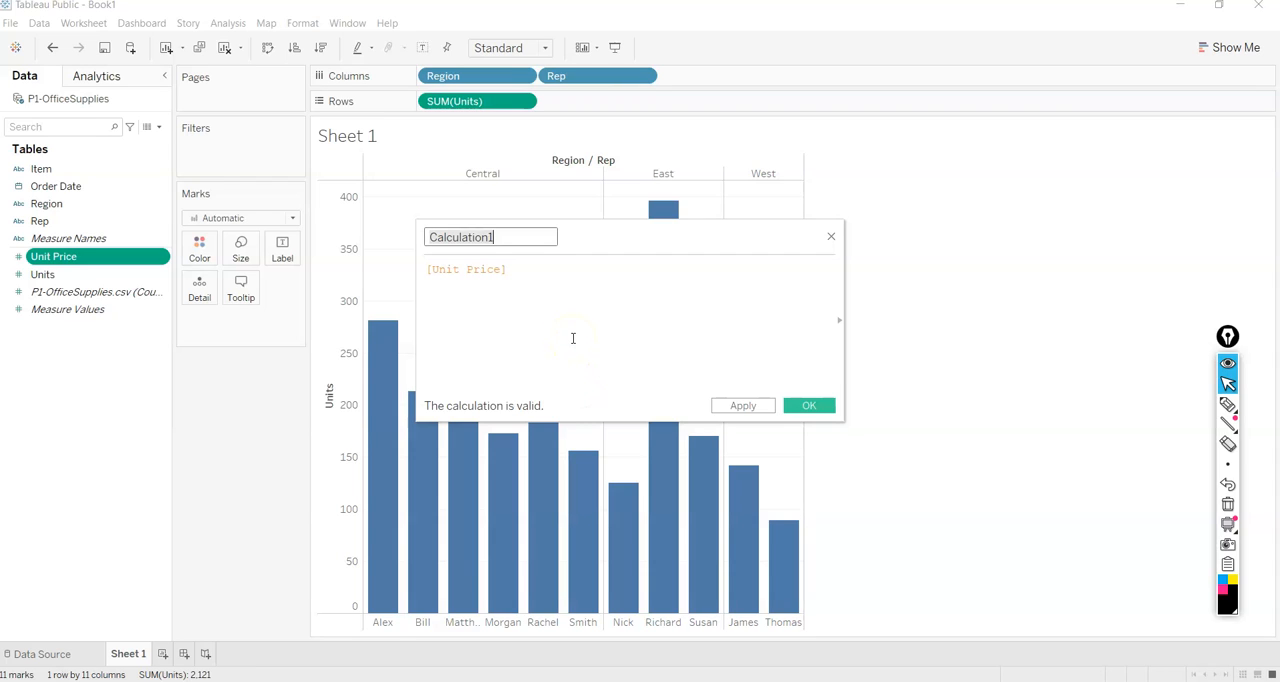
text(Sales Price)
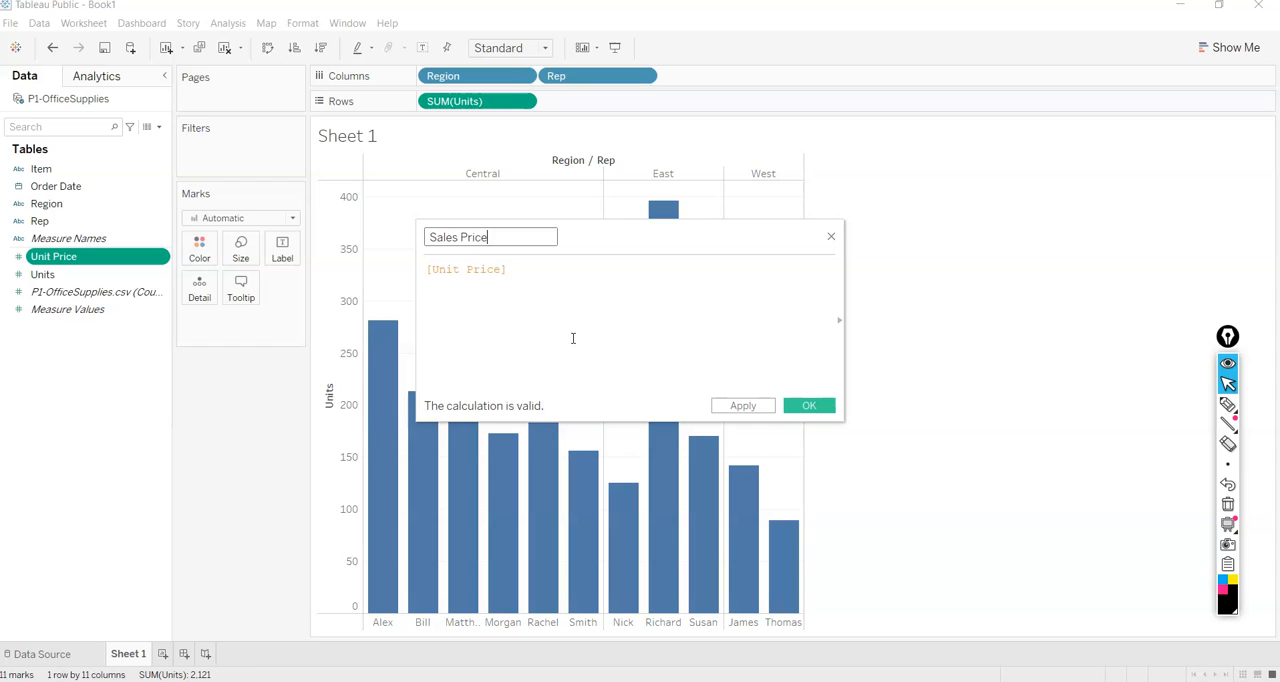
Define the Sales Price formula as [Unit Price]*[Units] and save the calculated field.
click(588, 286)
text(*)
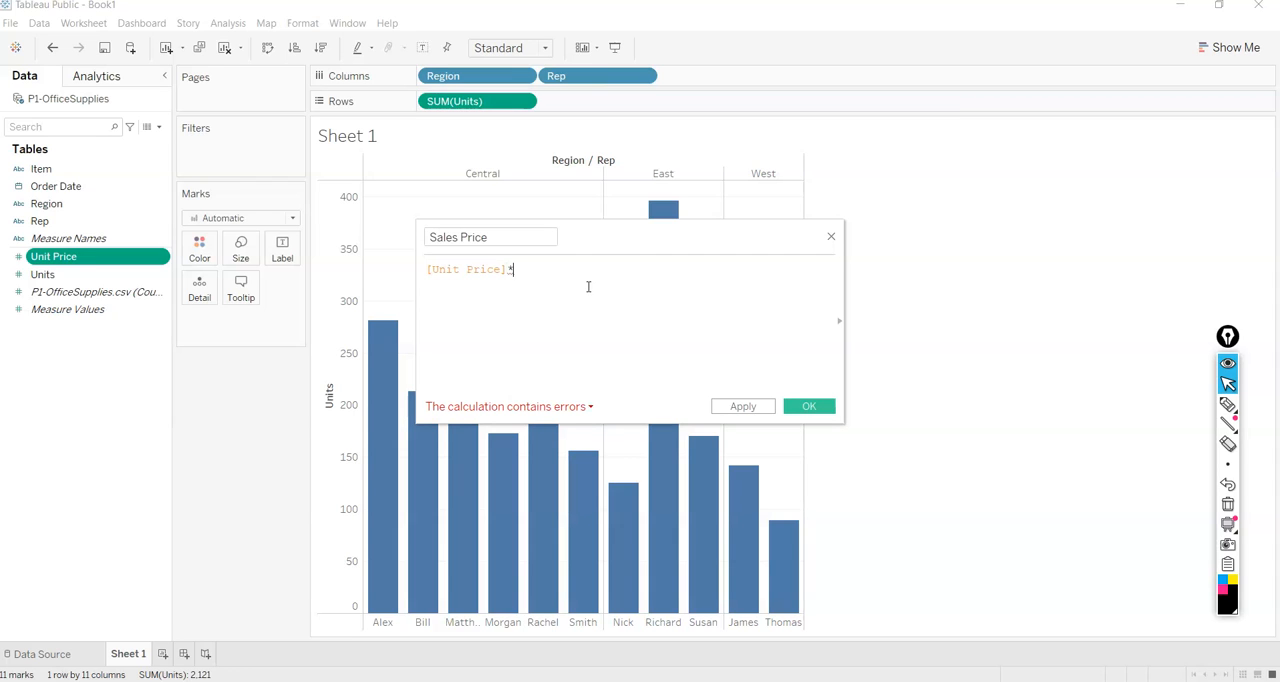
text(U)
key(Down)
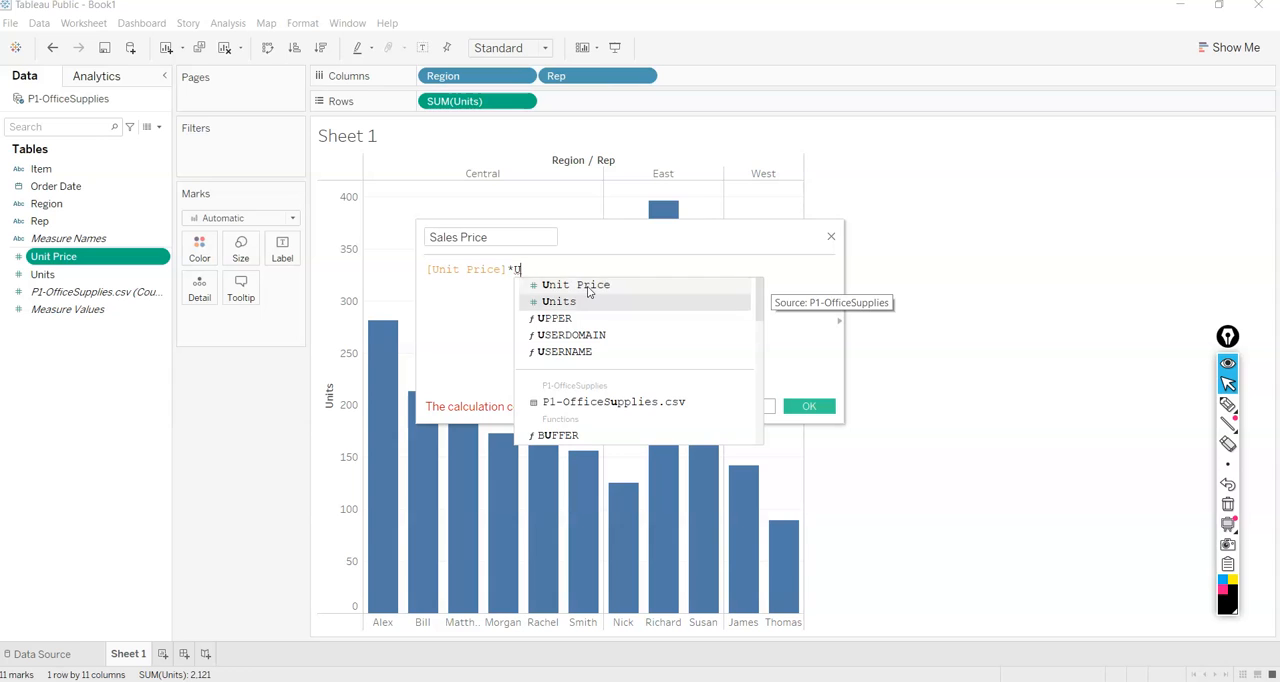
key(Return)
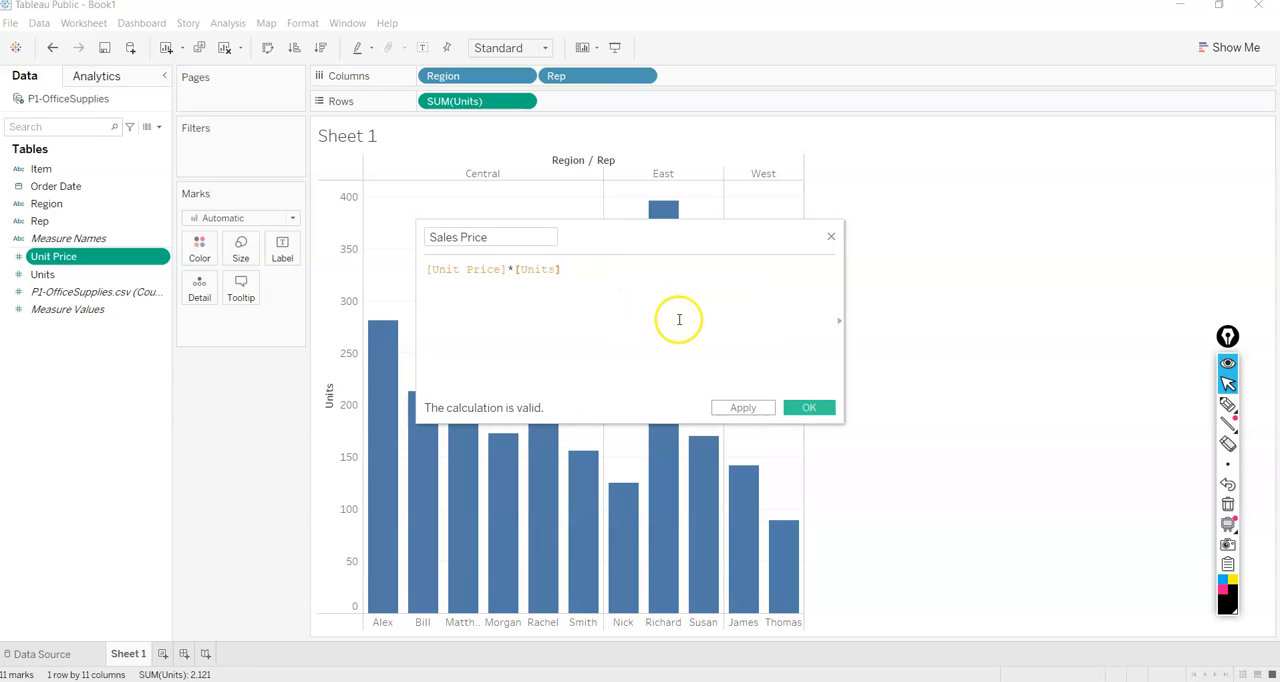
click(743, 408)
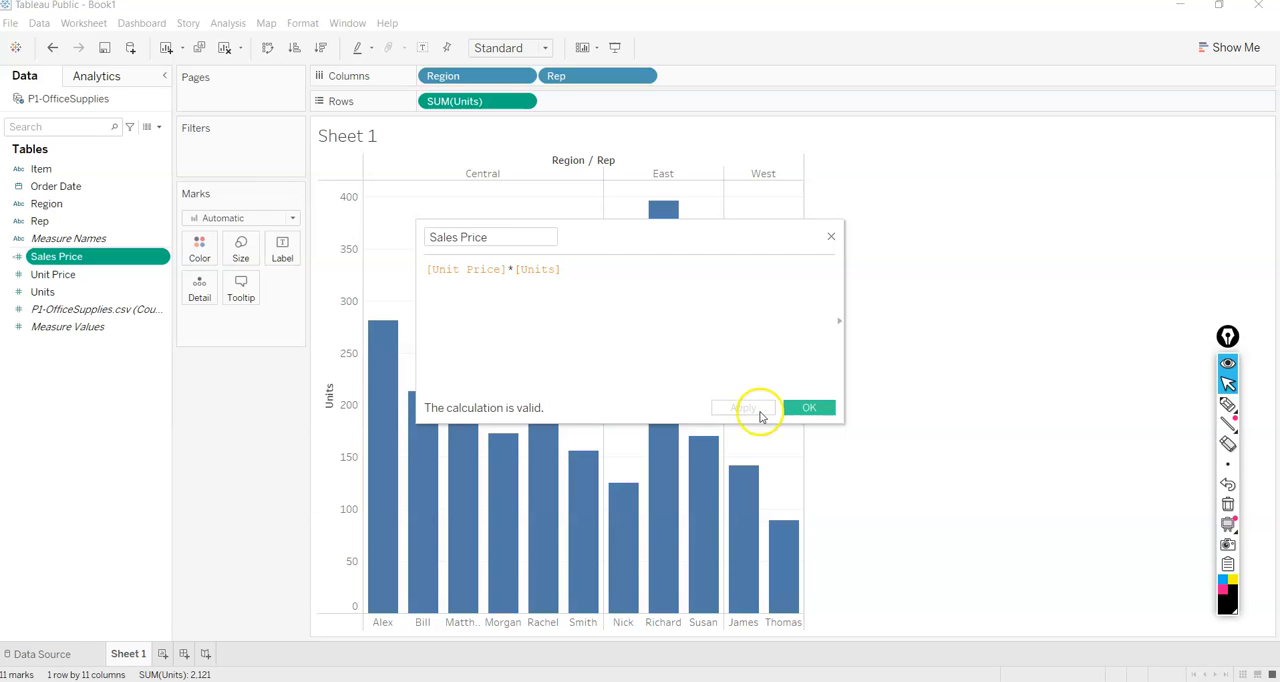
click(815, 407)
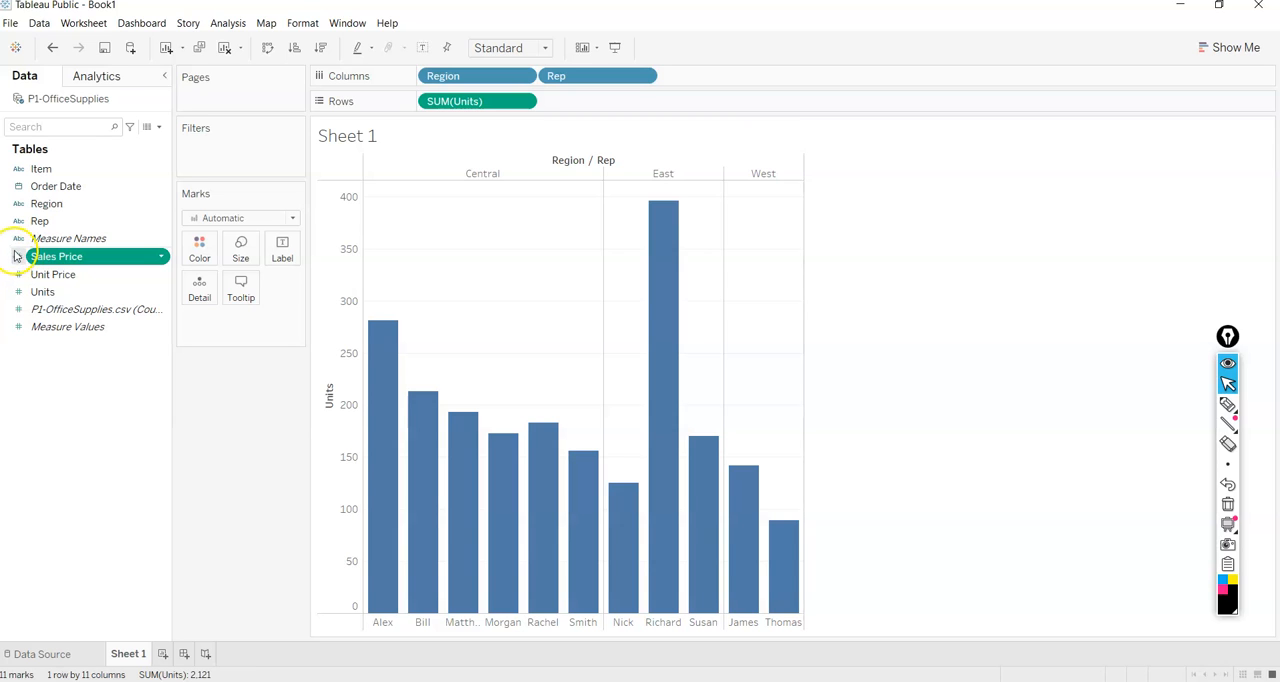
Add the sum of Sales Price to the sheet's rows and place it ahead of Units.
double_click(89, 260)
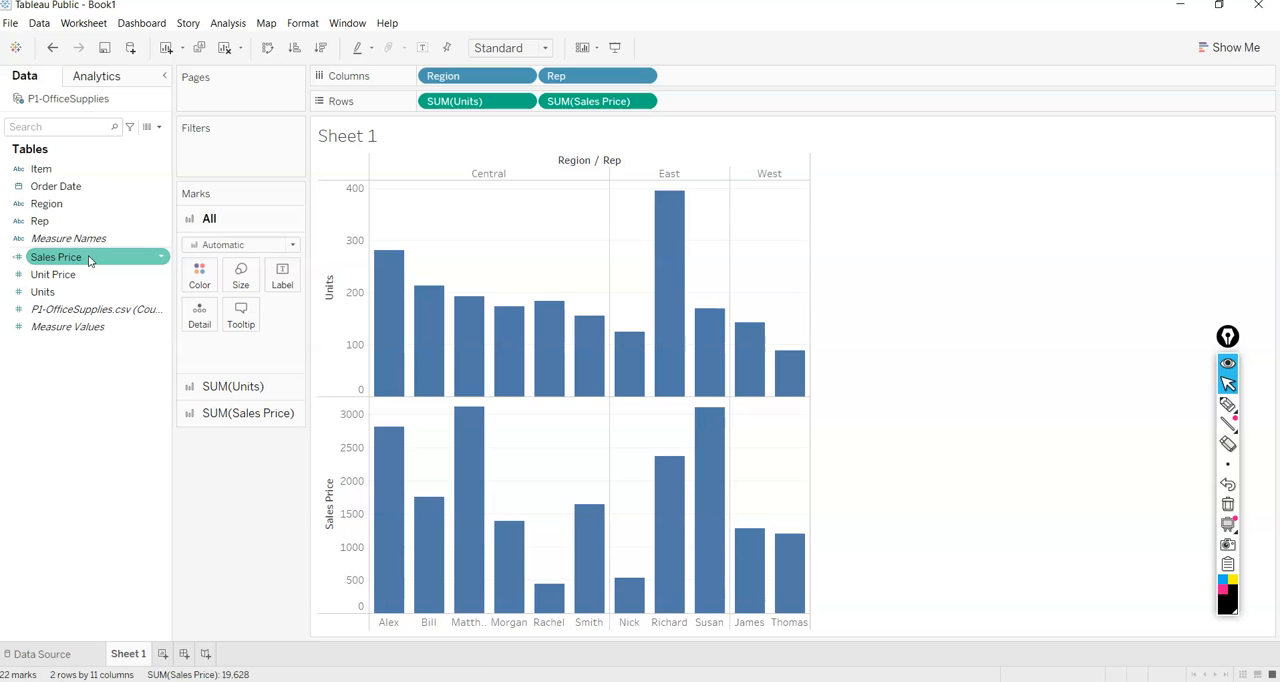
drag(560, 102, 345, 106)
click(44, 260)
drag(44, 260, 420, 110)
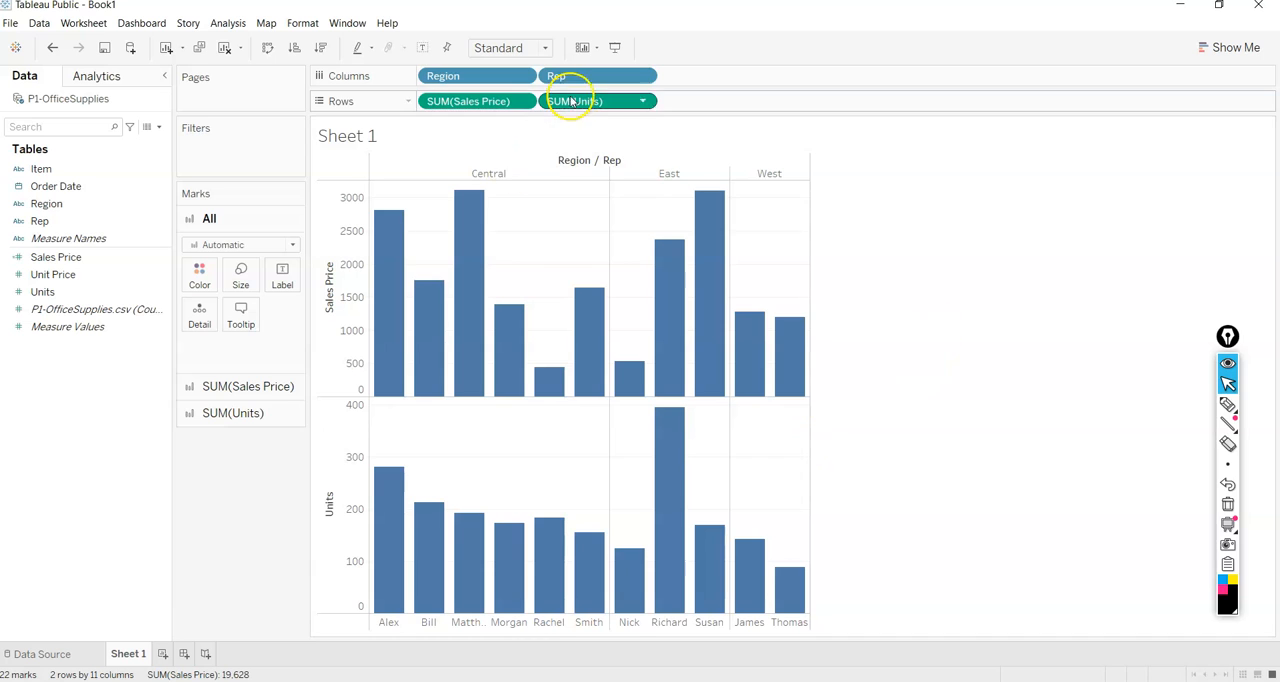
Remove the sum of Units from the rows and widen the remaining Sales Price chart.
click(640, 106)
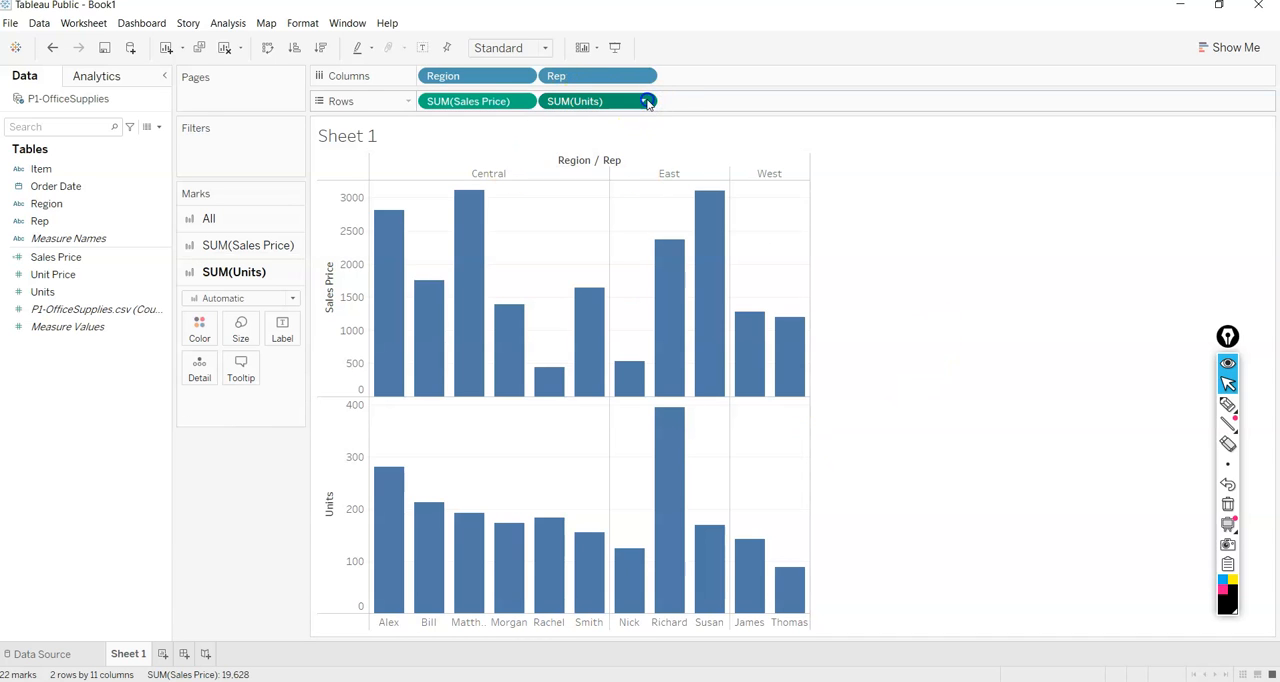
click(642, 101)
click(573, 409)
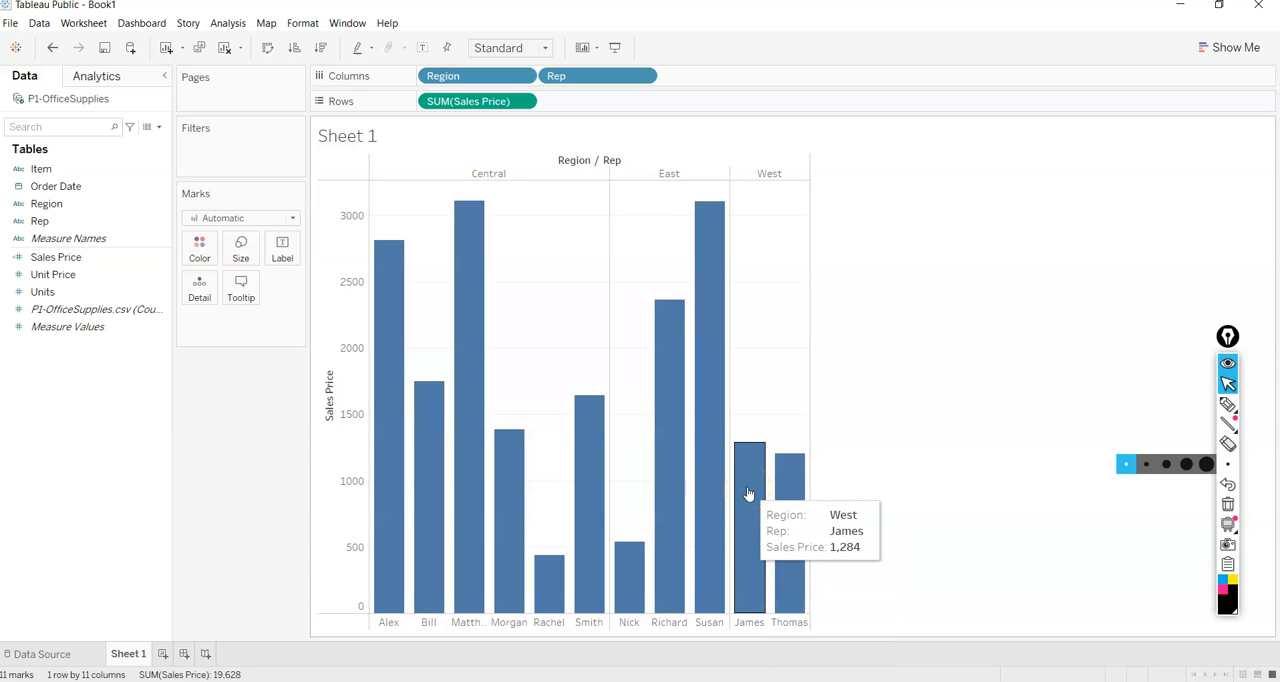
drag(811, 428, 1016, 440)
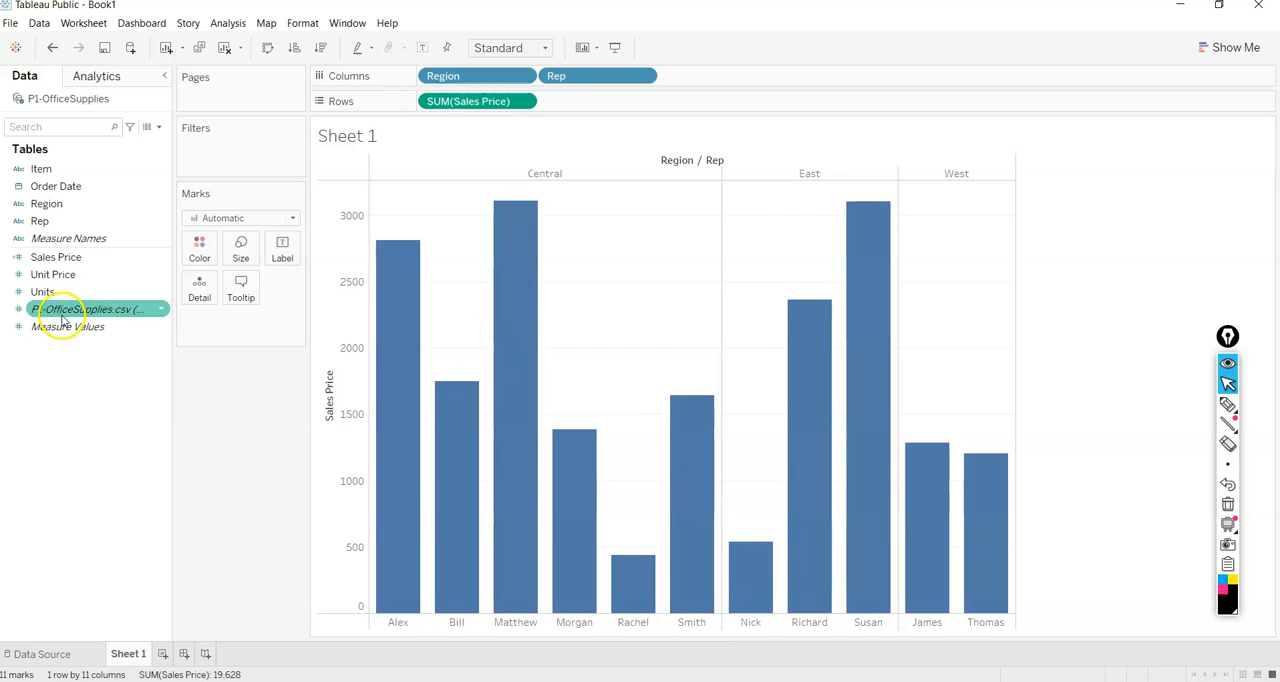
Try coloring the bars by Region, and remove that color field again.
drag(55, 213, 197, 252)
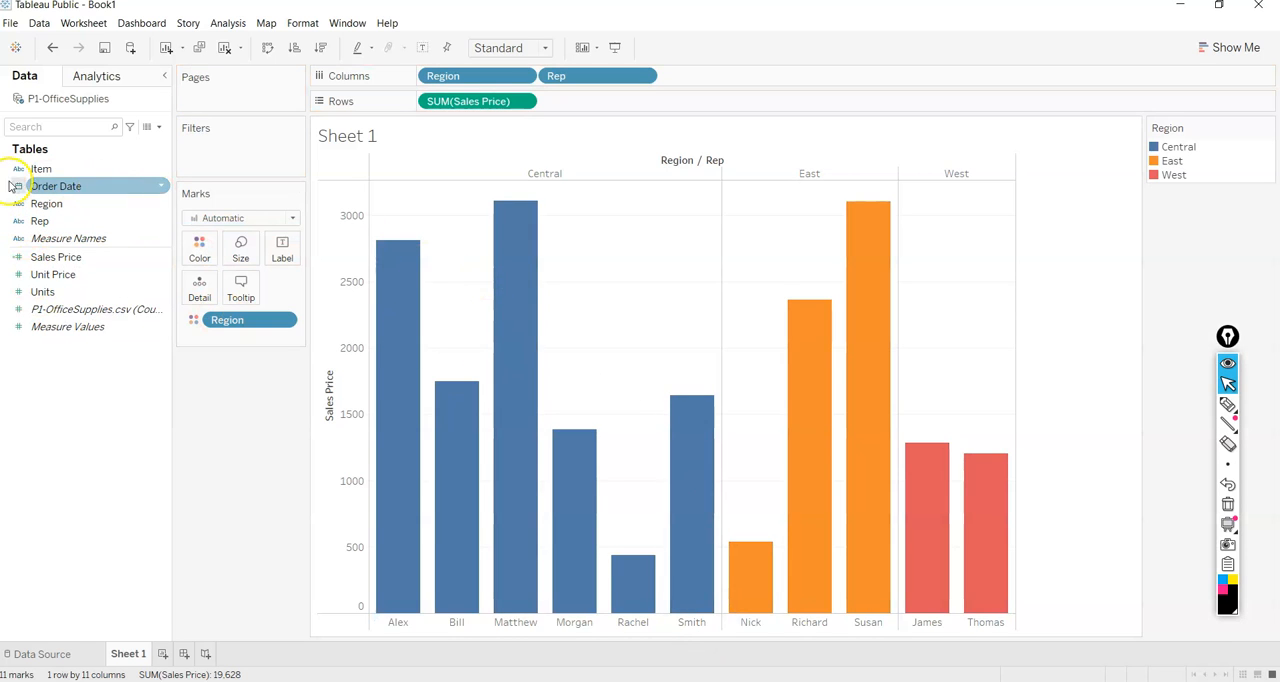
click(60, 203)
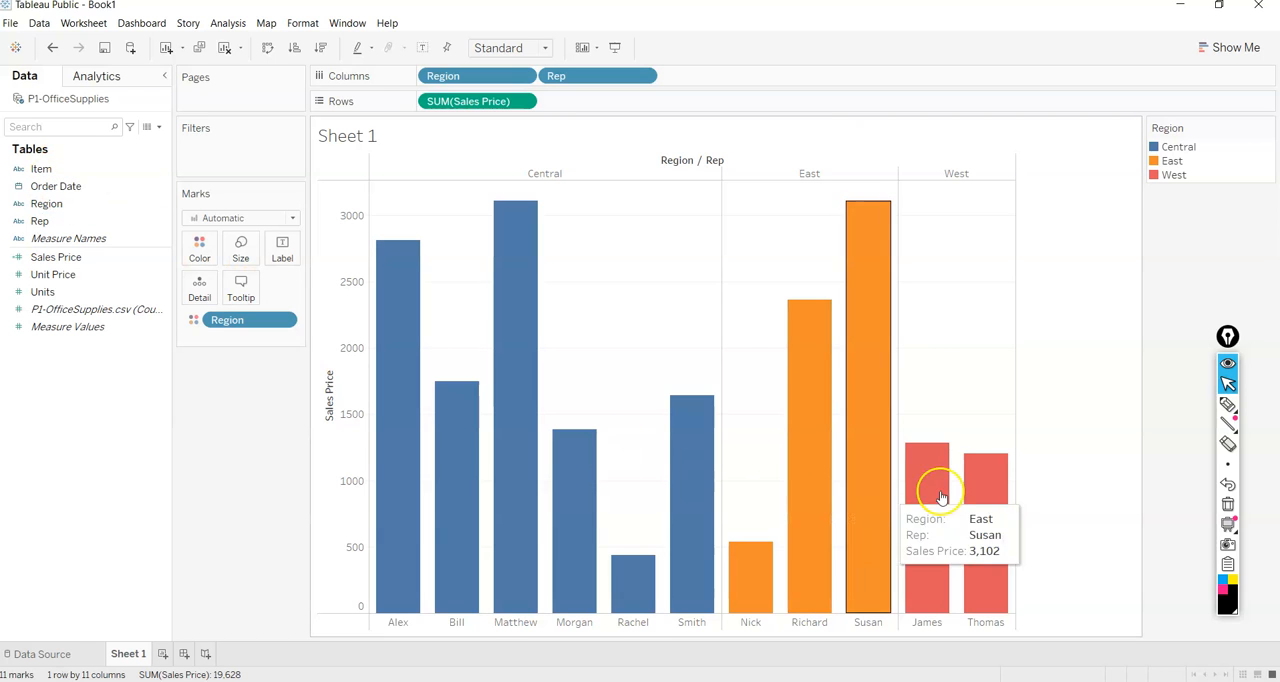
click(281, 321)
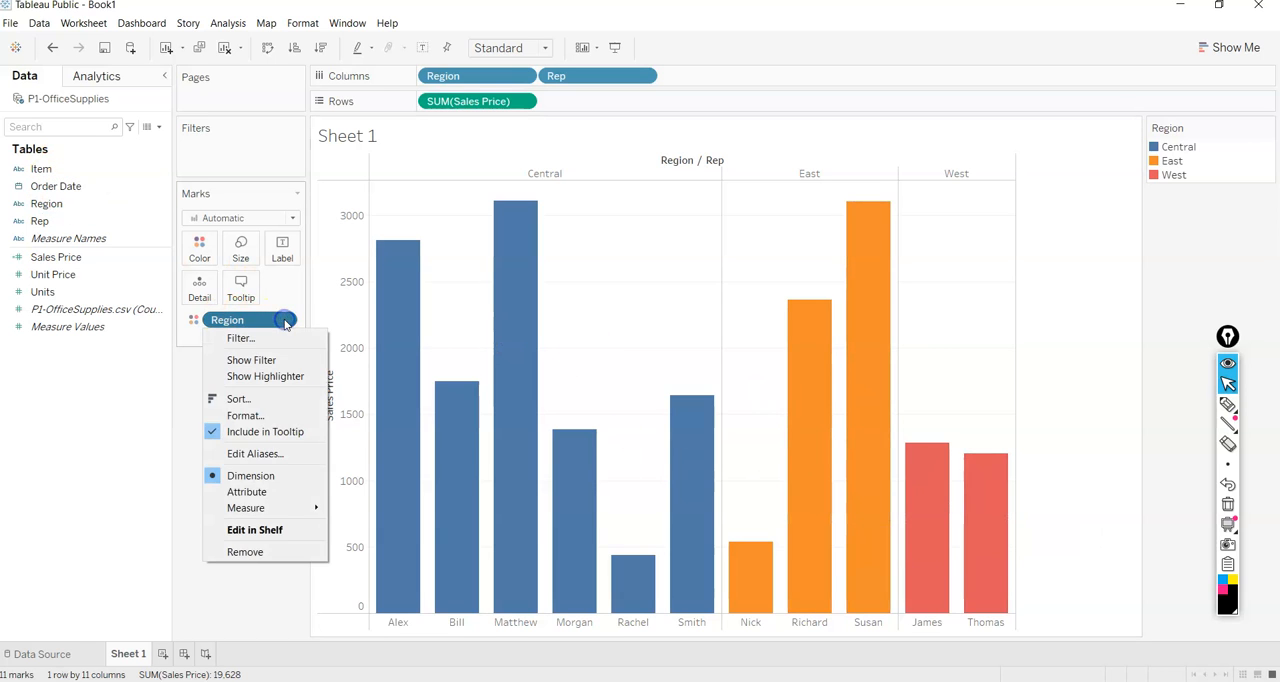
click(245, 551)
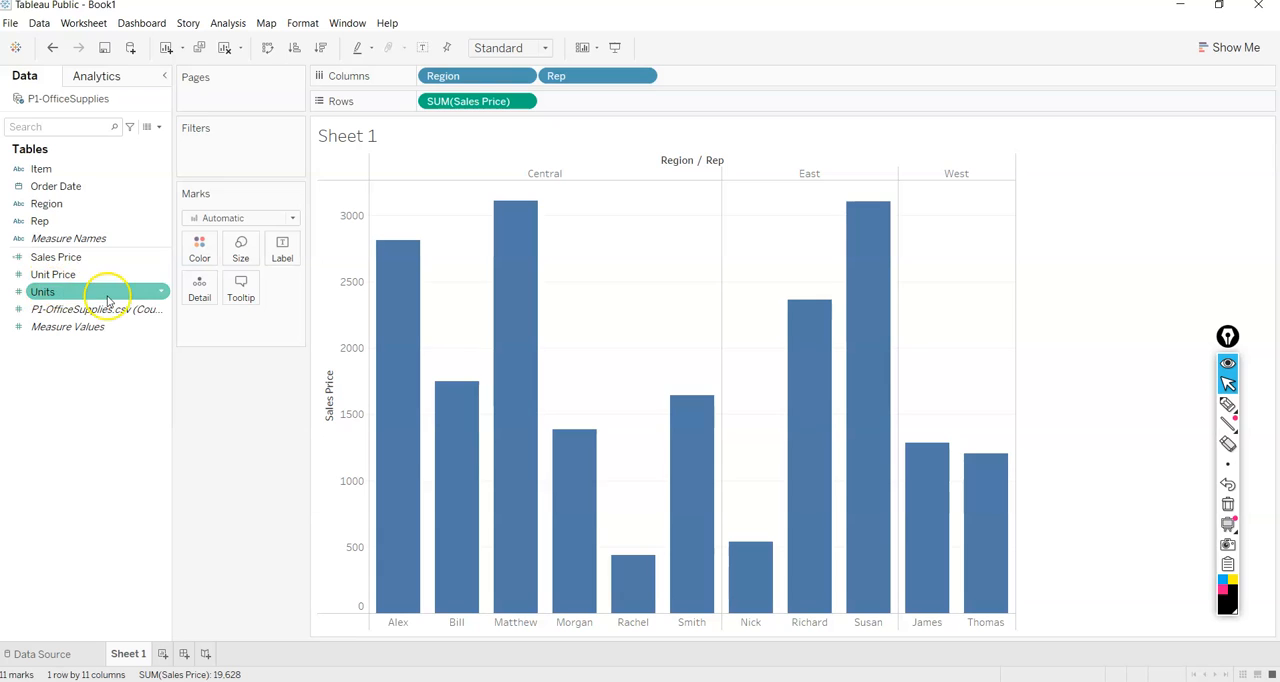
mouse_move(374, 366)
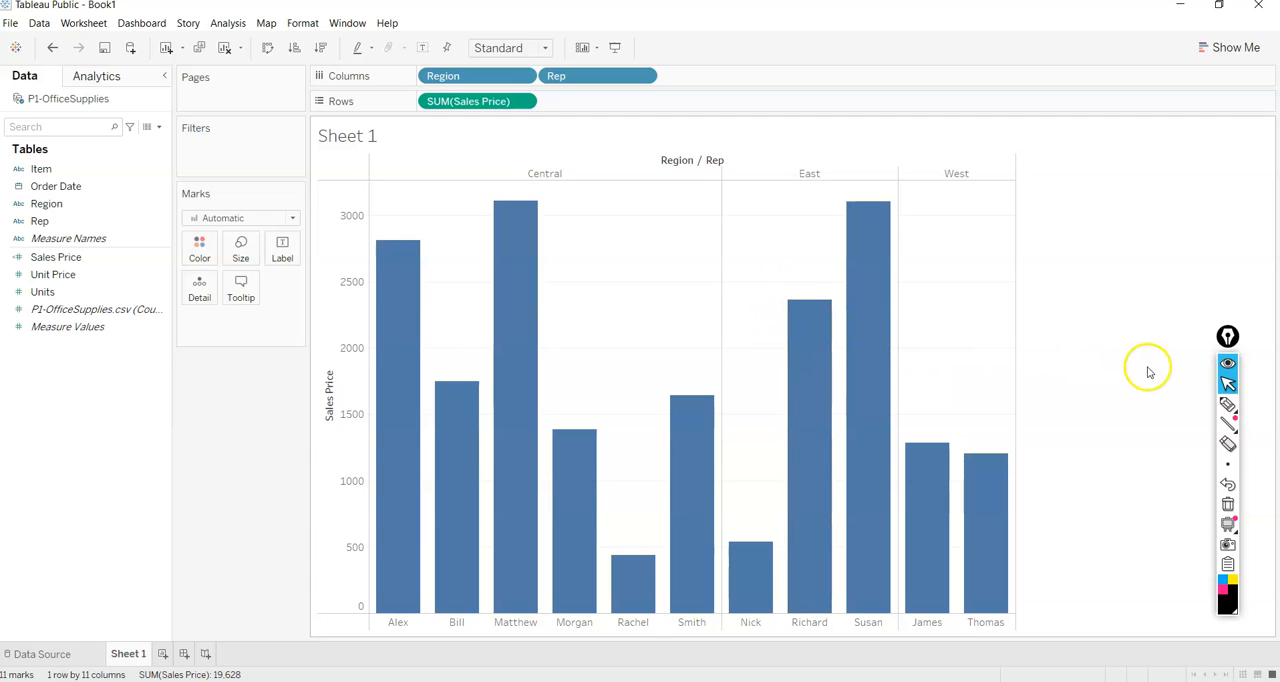
click(1226, 404)
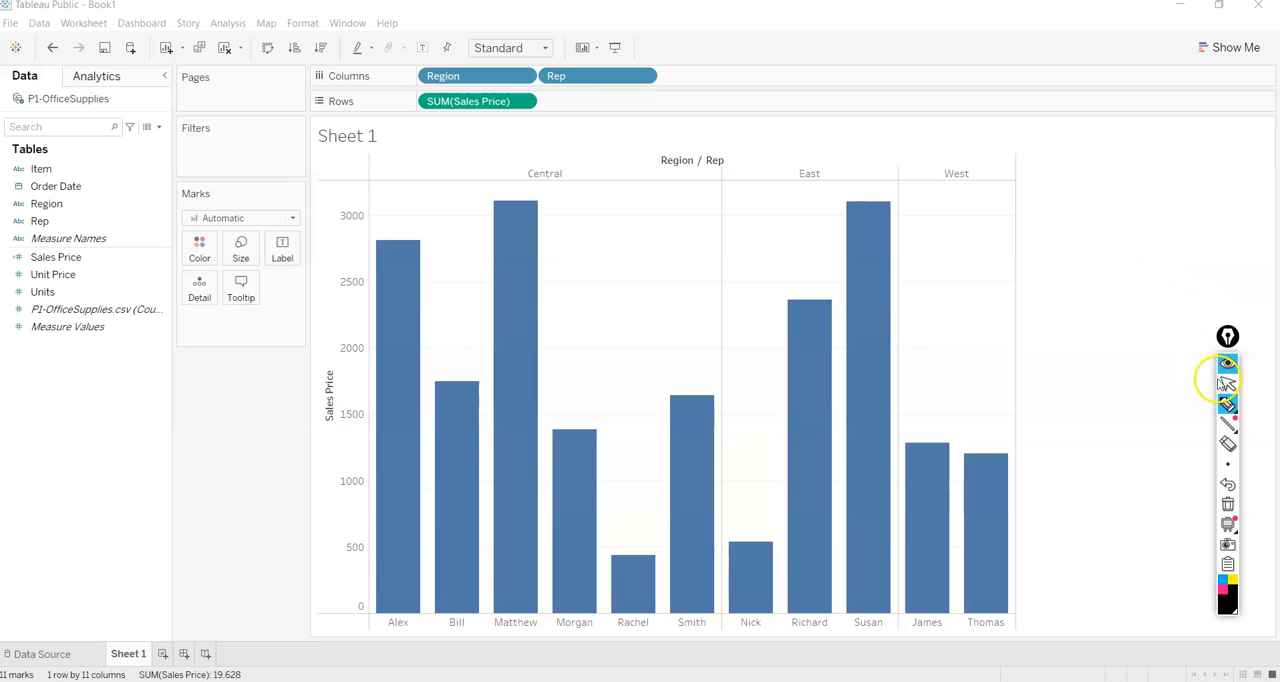
click(1228, 385)
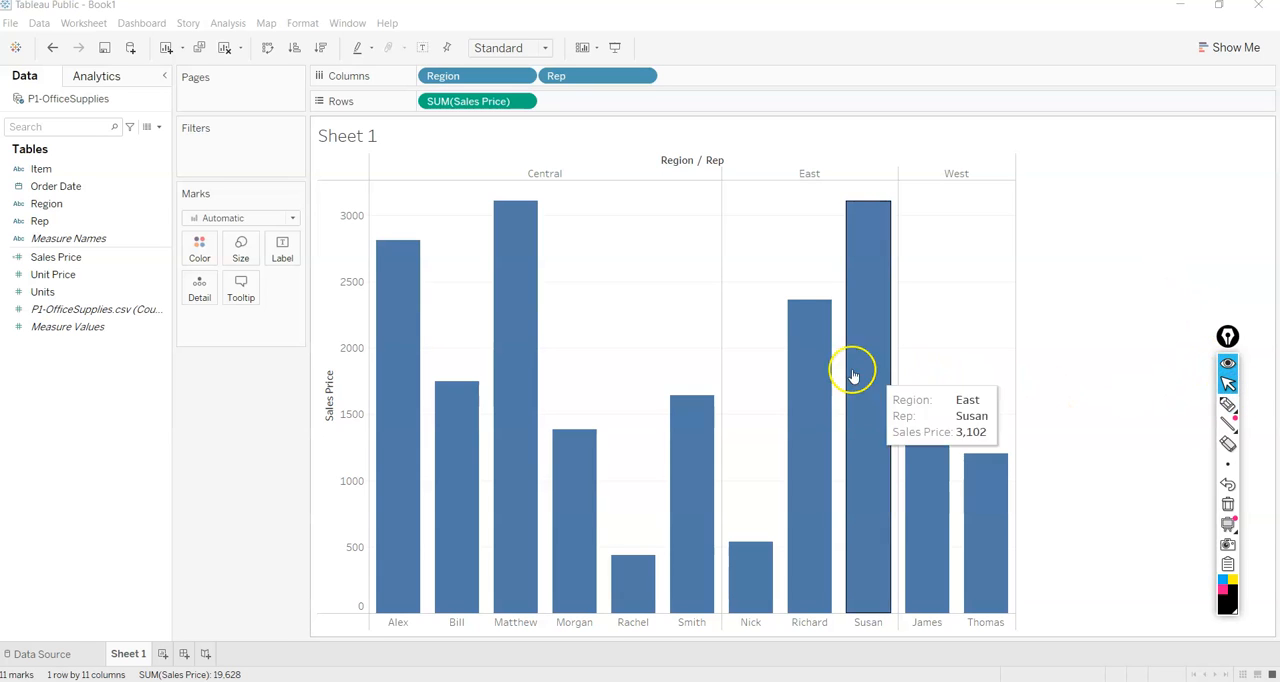
mouse_move(914, 464)
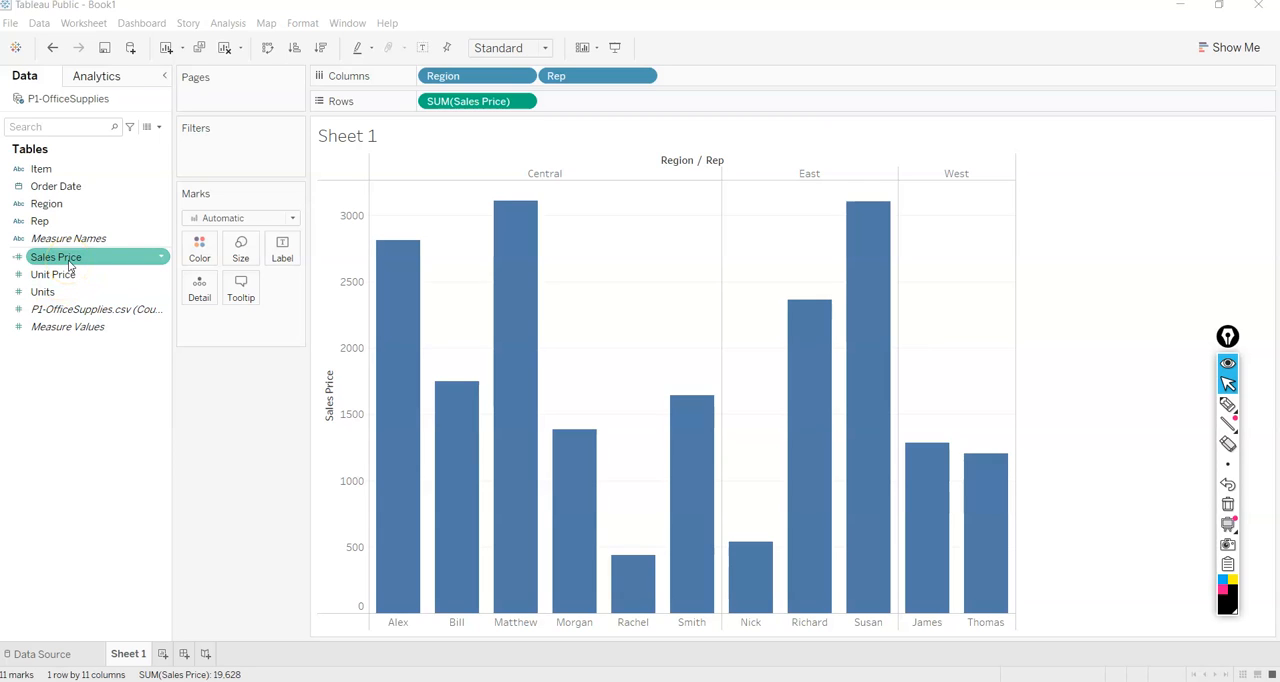
Sort the reps within each region by Sales Price in descending order.
click(62, 277)
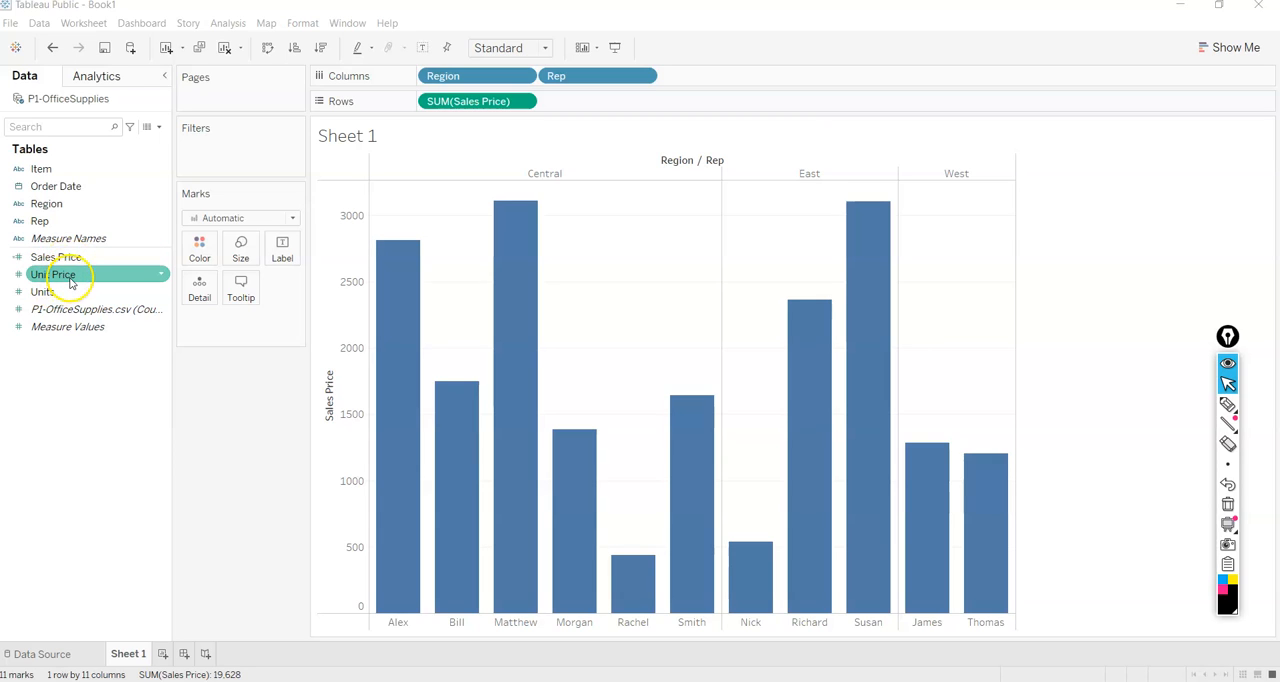
drag(62, 291, 324, 368)
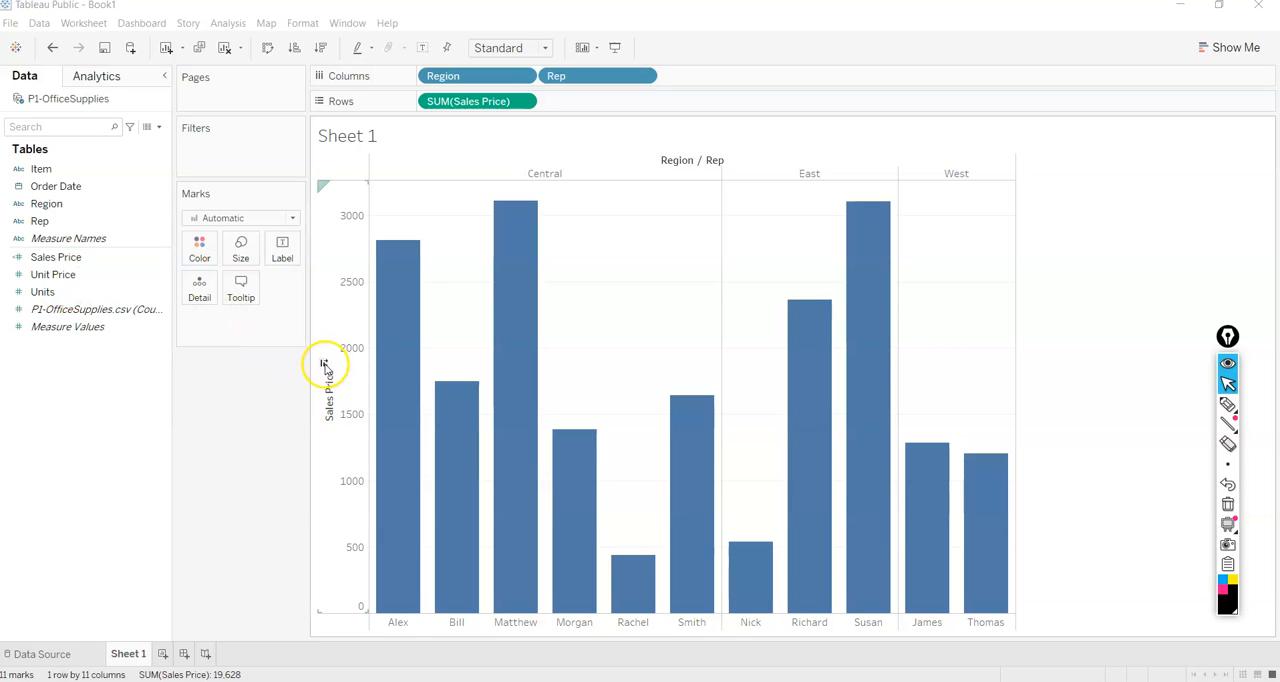
click(324, 366)
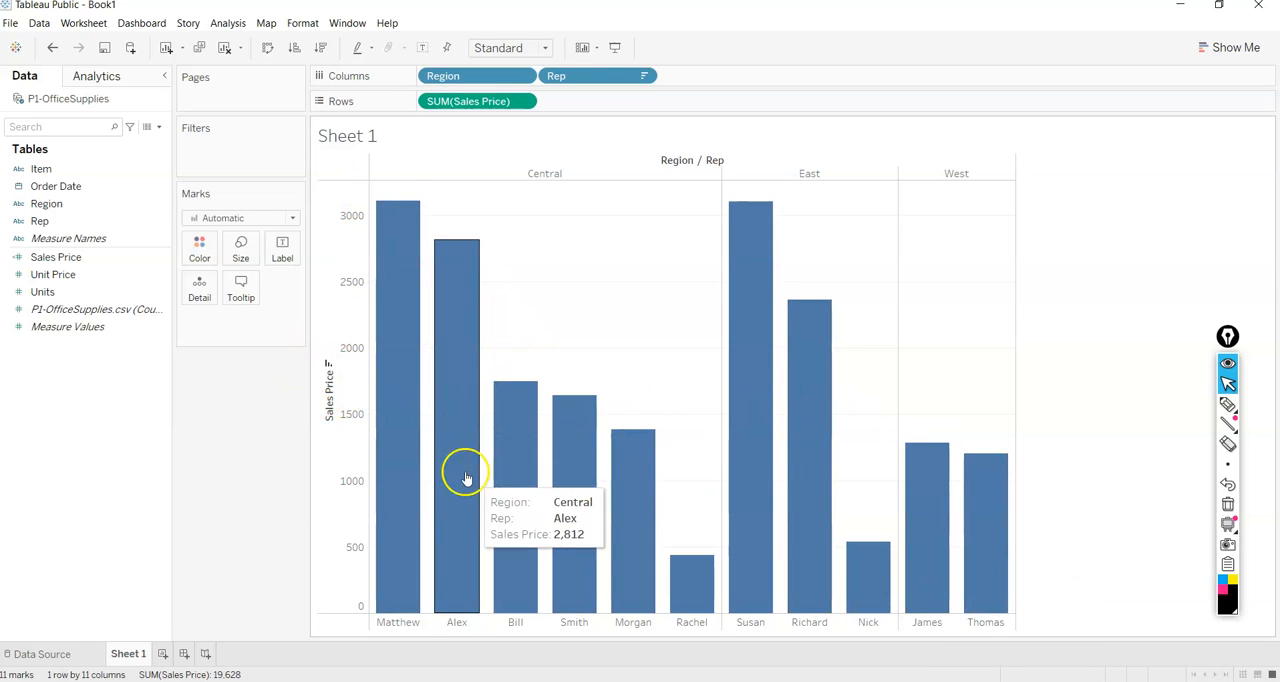
Replace the sheet's title with "Top performing employees".
click(375, 135)
click(369, 136)
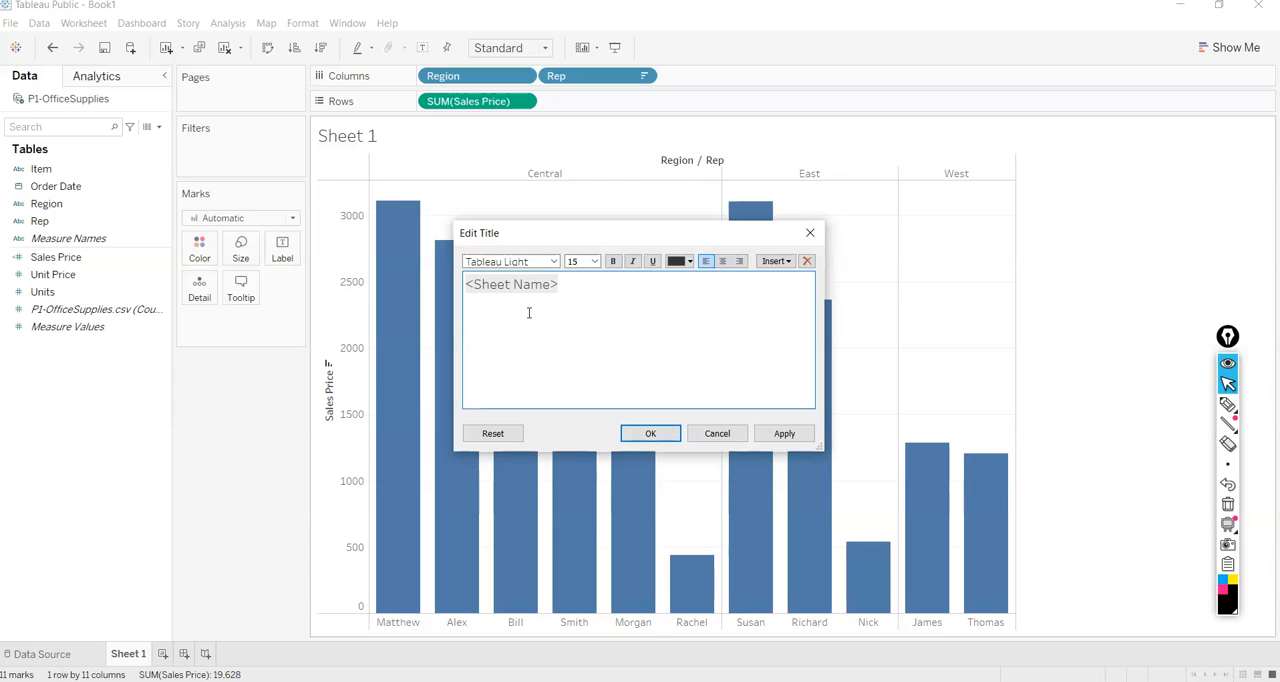
text(Bonus)
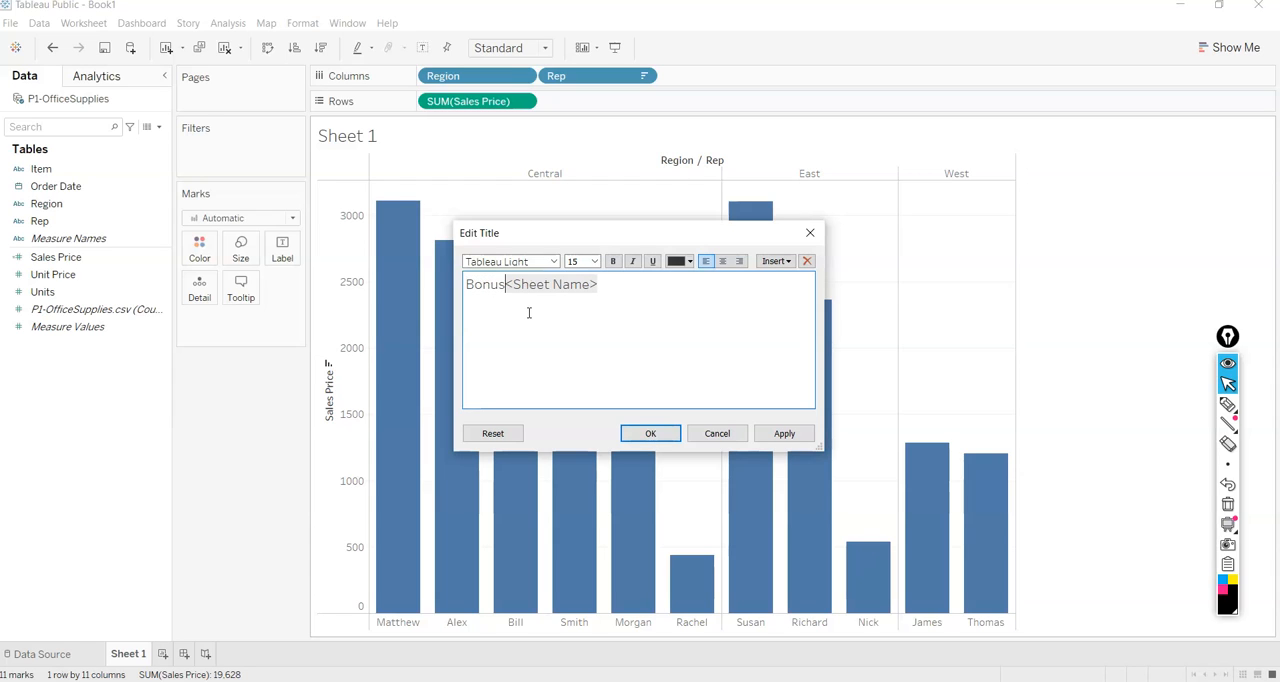
key(ctrl+a)
text(B)
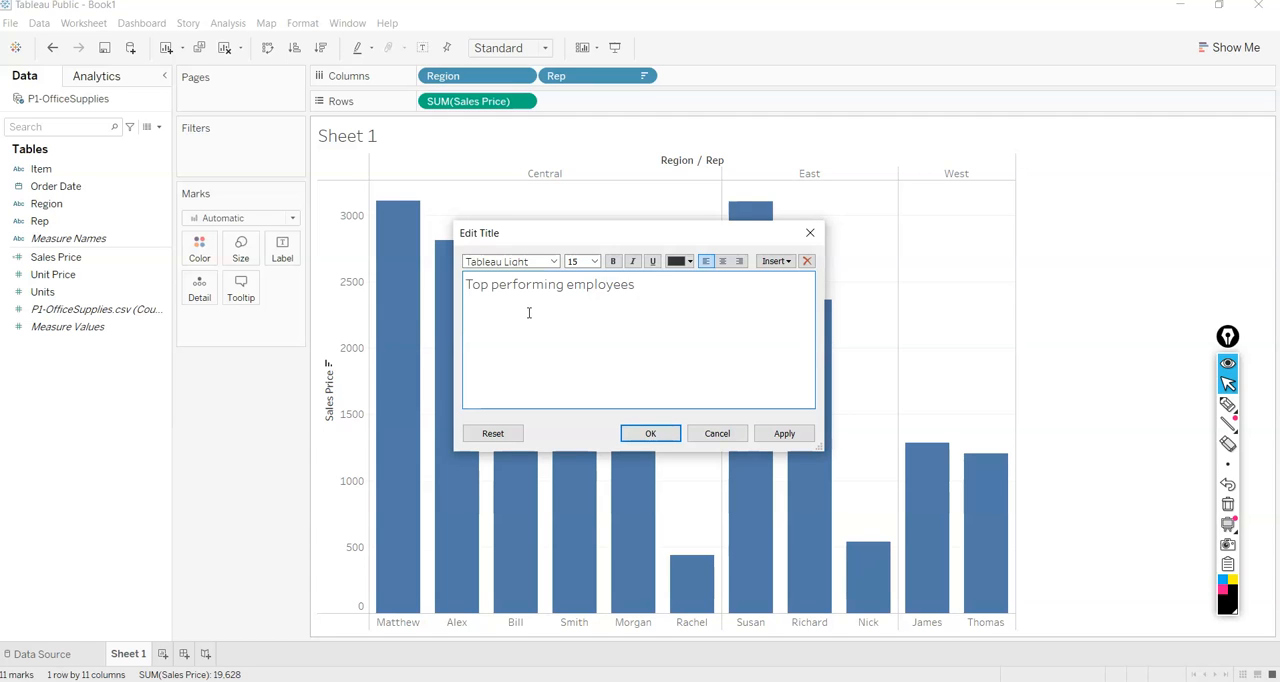
click(645, 433)
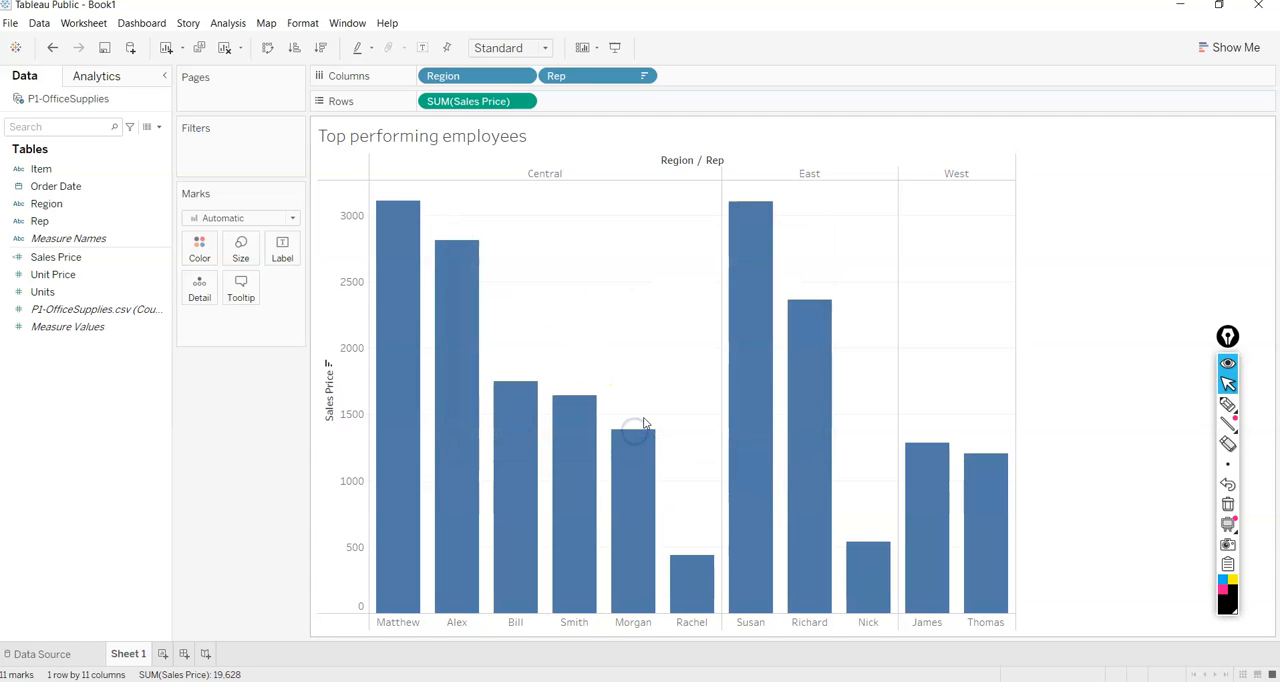
Label each bar with its sum of Sales Price, and check the tooltip's contents.
mouse_move(466, 303)
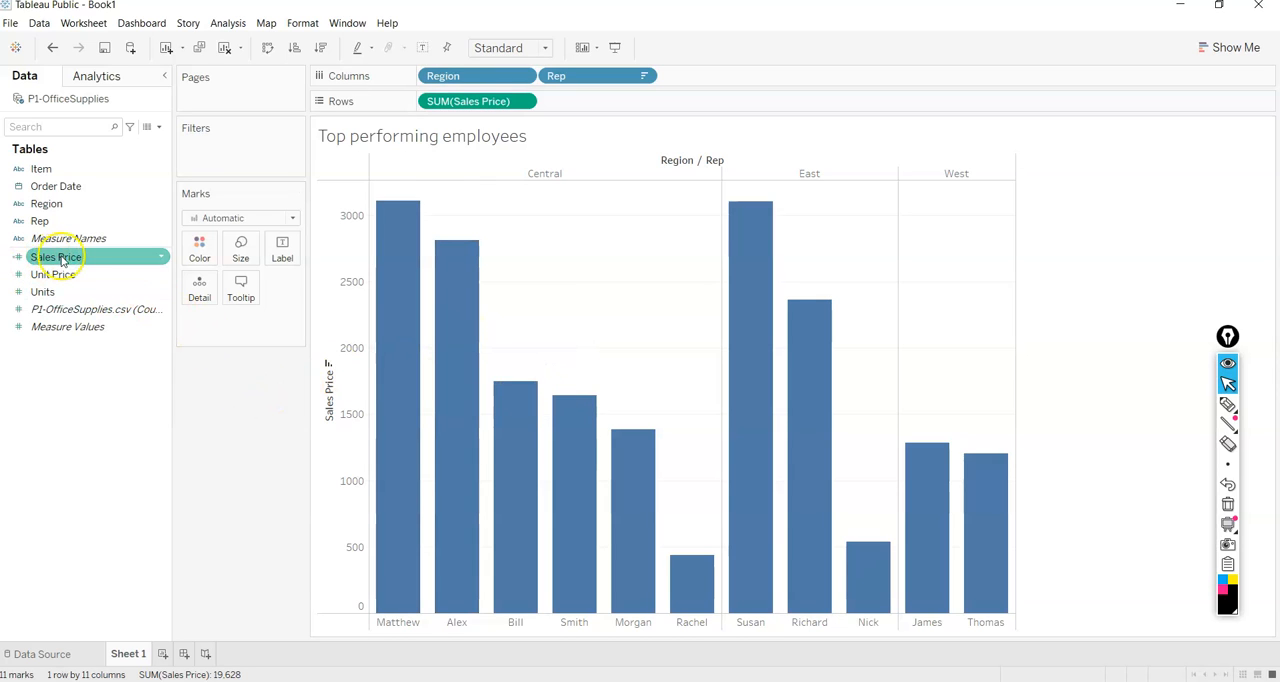
drag(62, 262, 280, 252)
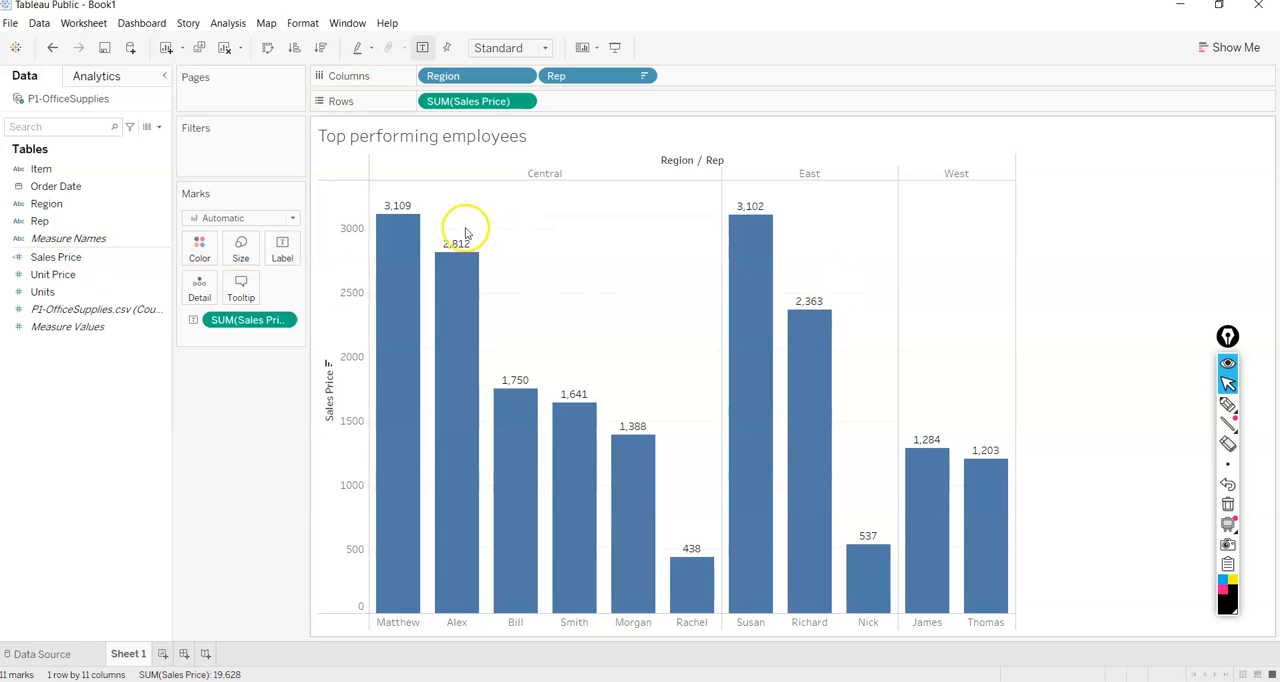
click(237, 293)
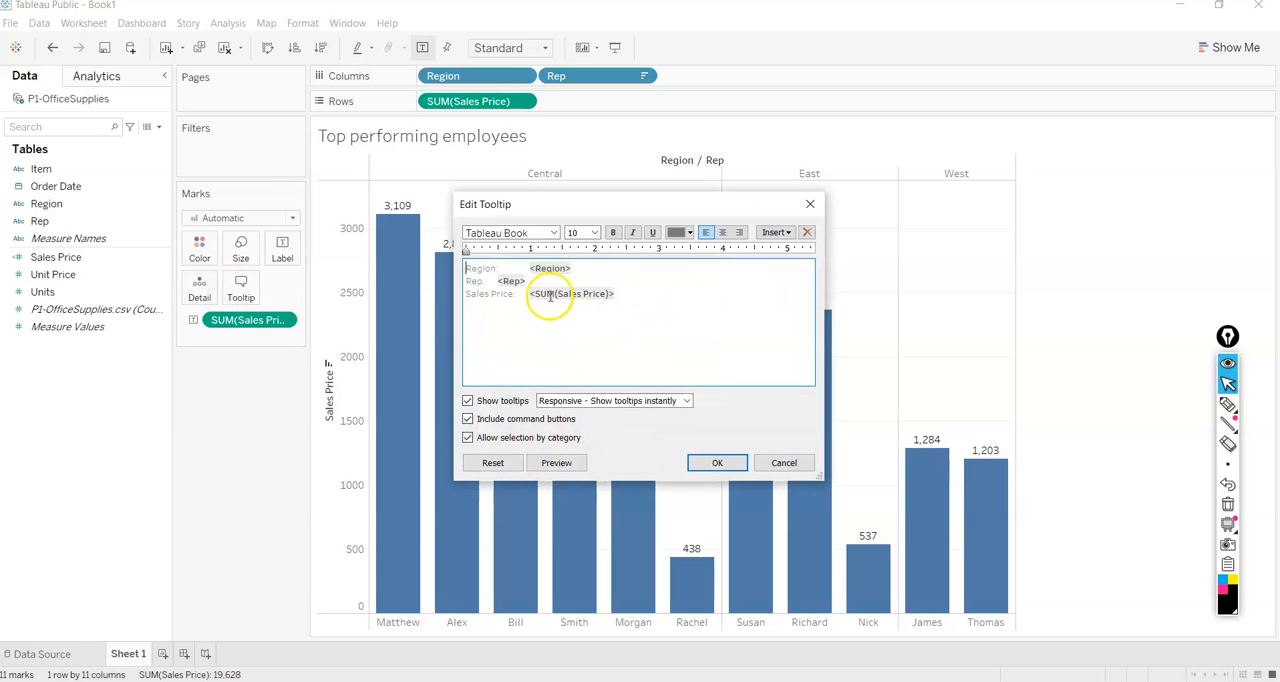
click(780, 463)
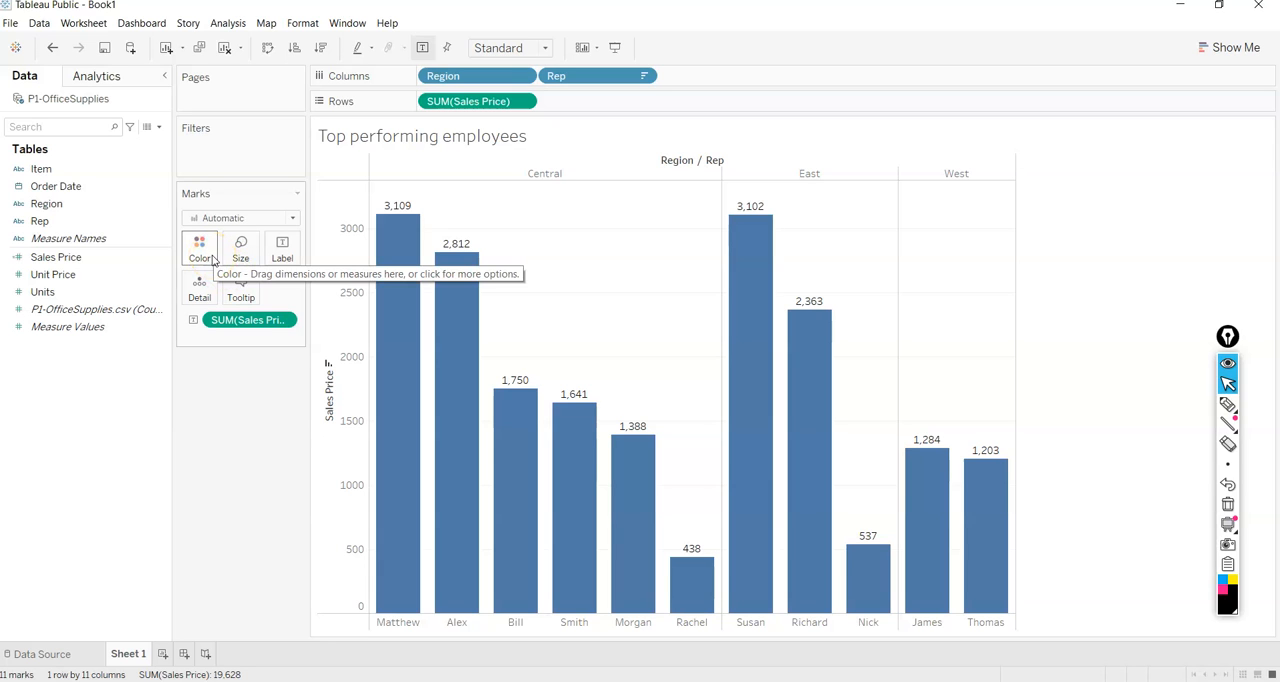
Color the bars by the sum of Sales Price as a graduated scale.
click(45, 192)
click(55, 220)
click(50, 205)
click(70, 188)
click(58, 224)
drag(55, 257, 207, 252)
click(1005, 357)
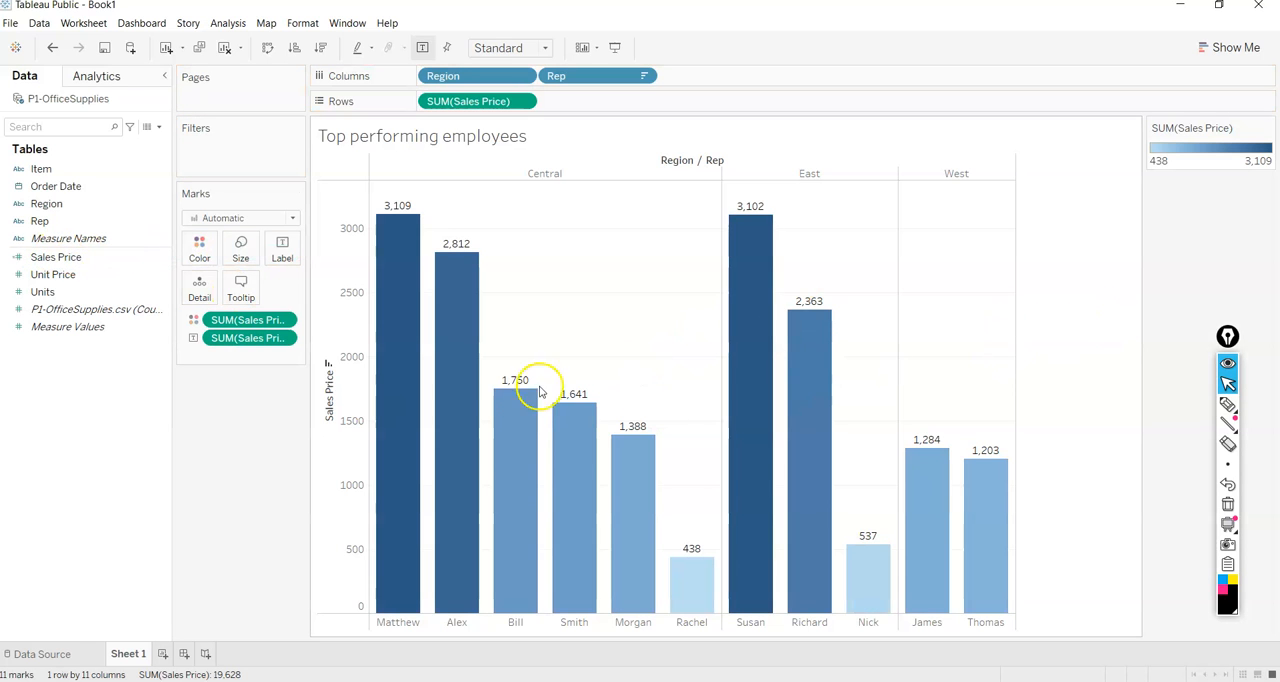
mouse_move(547, 427)
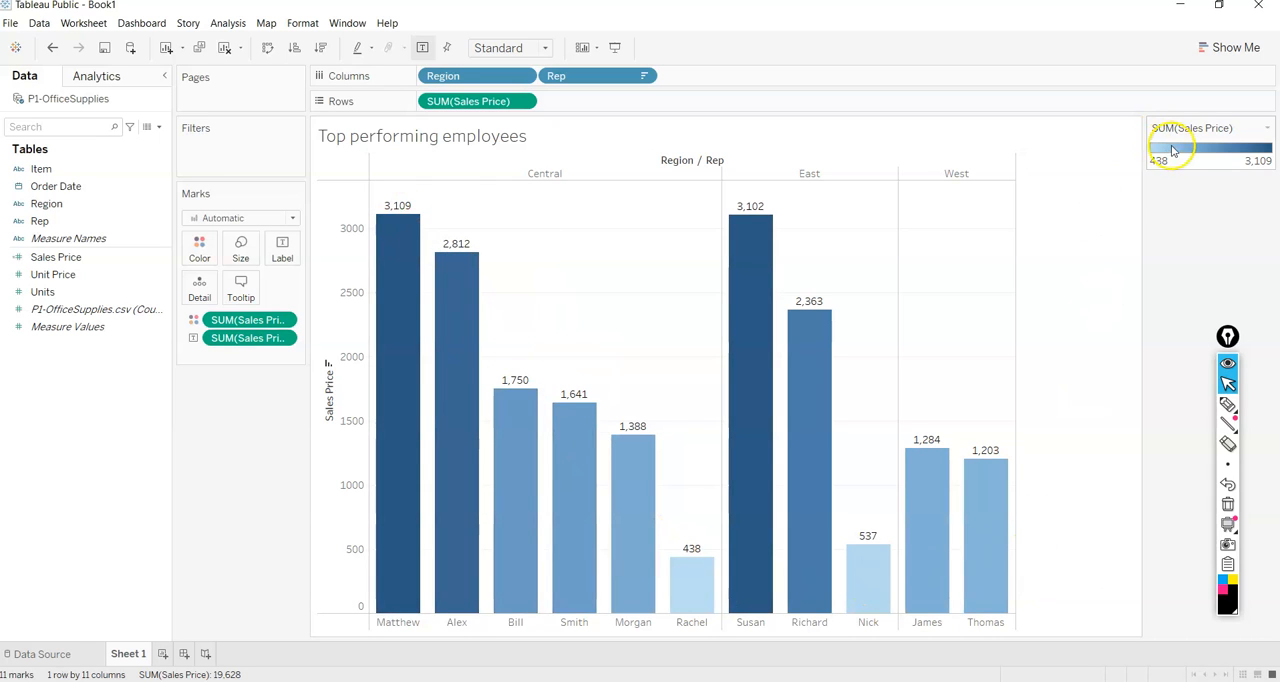
Change the Sales Price color legend's palette to Sunrise-Sunset Diverging and apply it to the bars.
click(1264, 130)
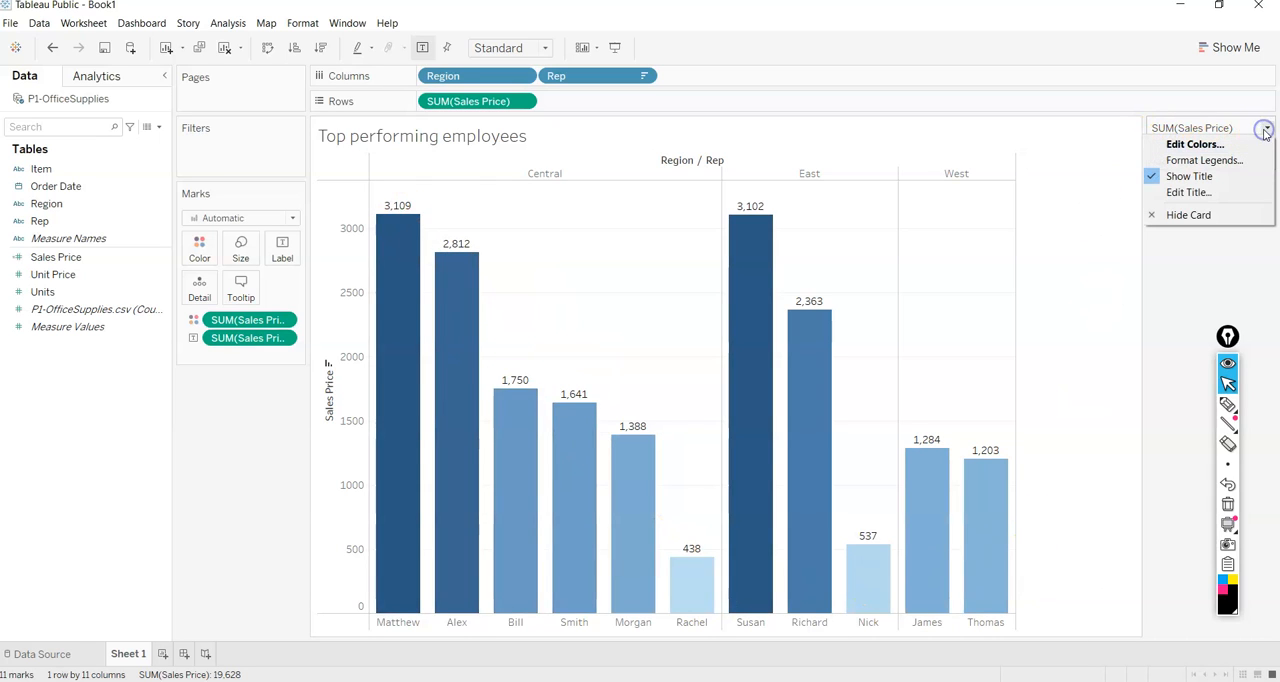
click(1250, 144)
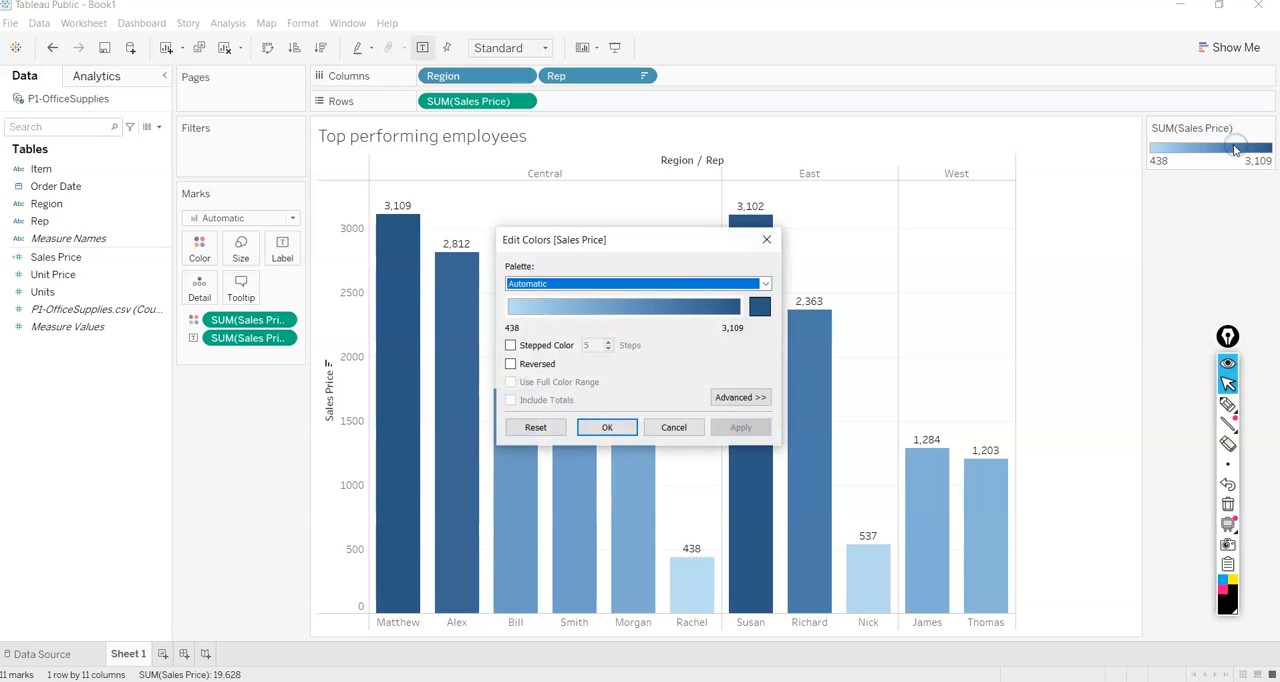
click(669, 285)
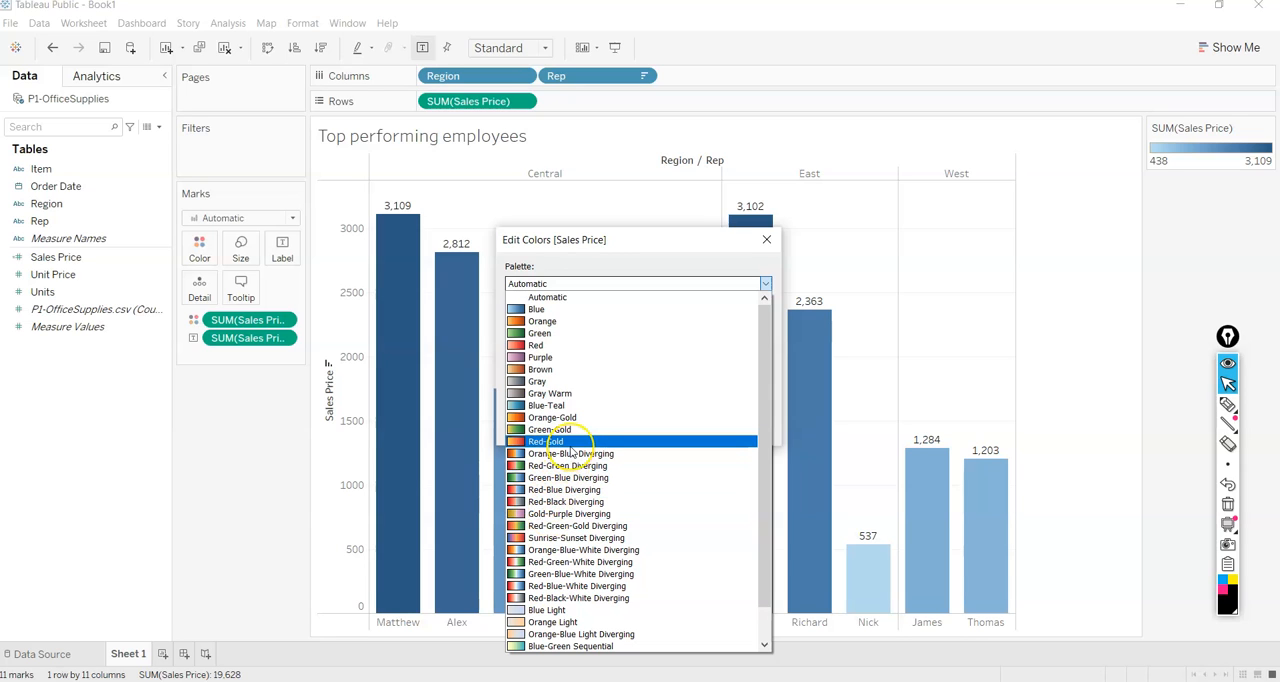
click(548, 541)
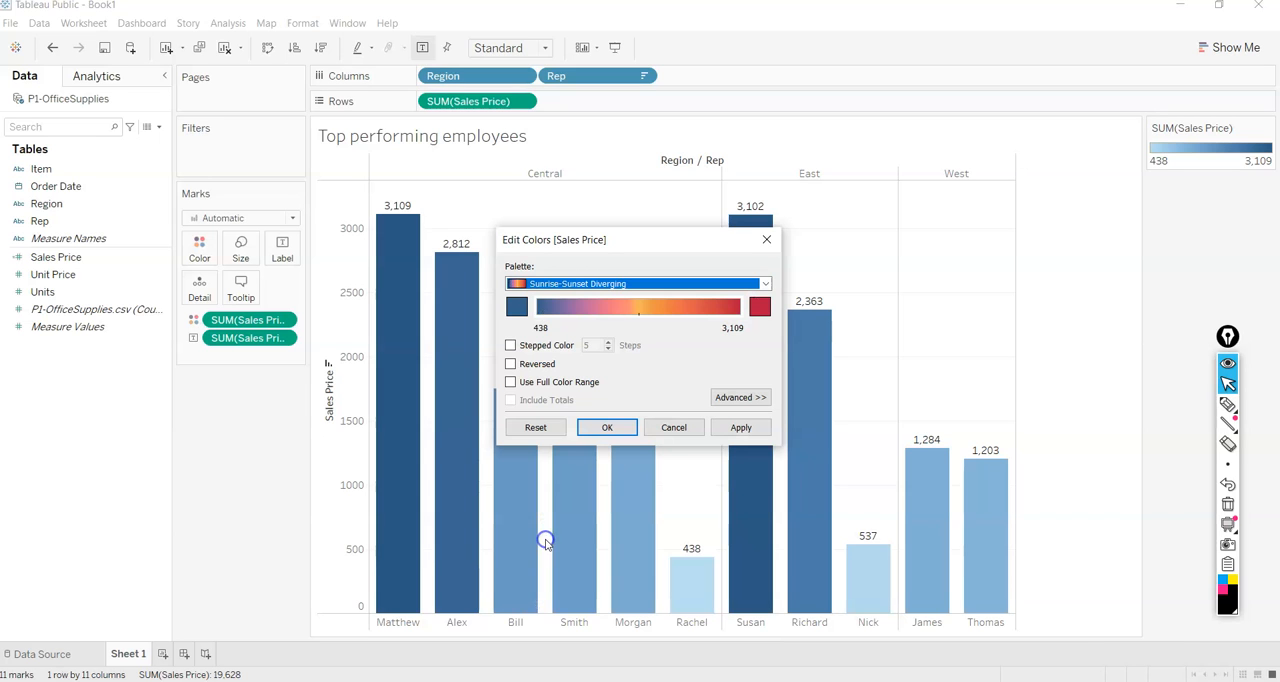
click(738, 428)
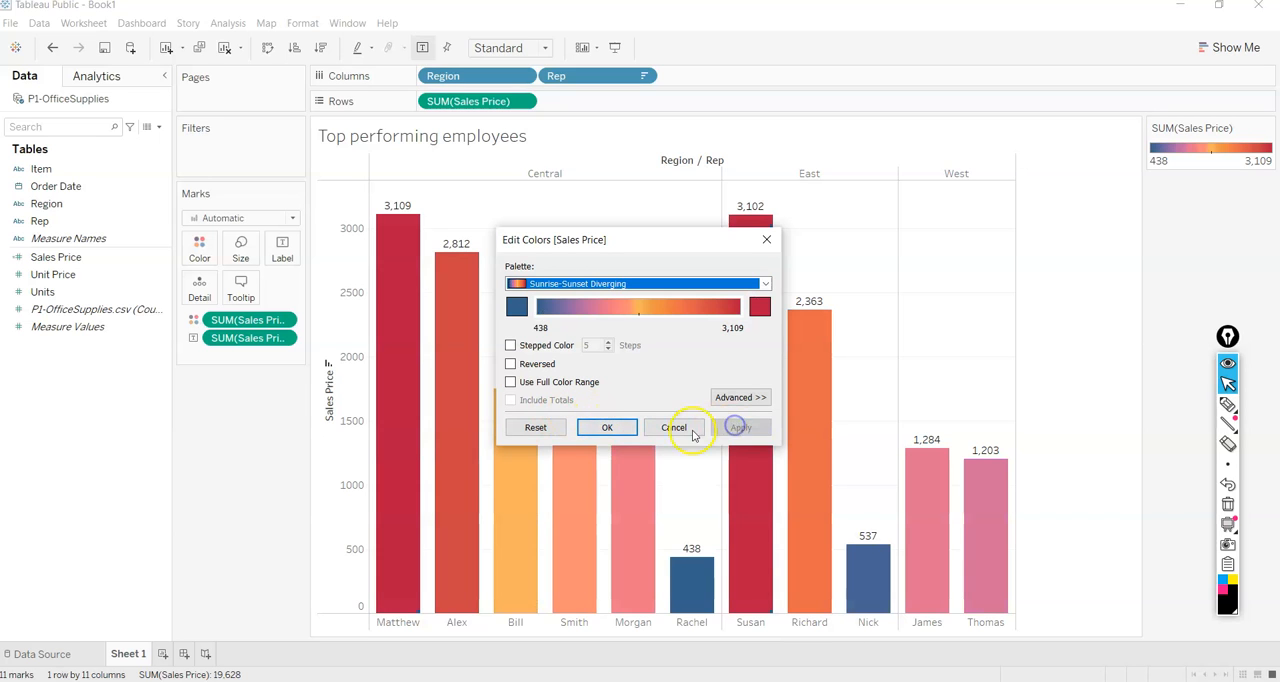
click(606, 427)
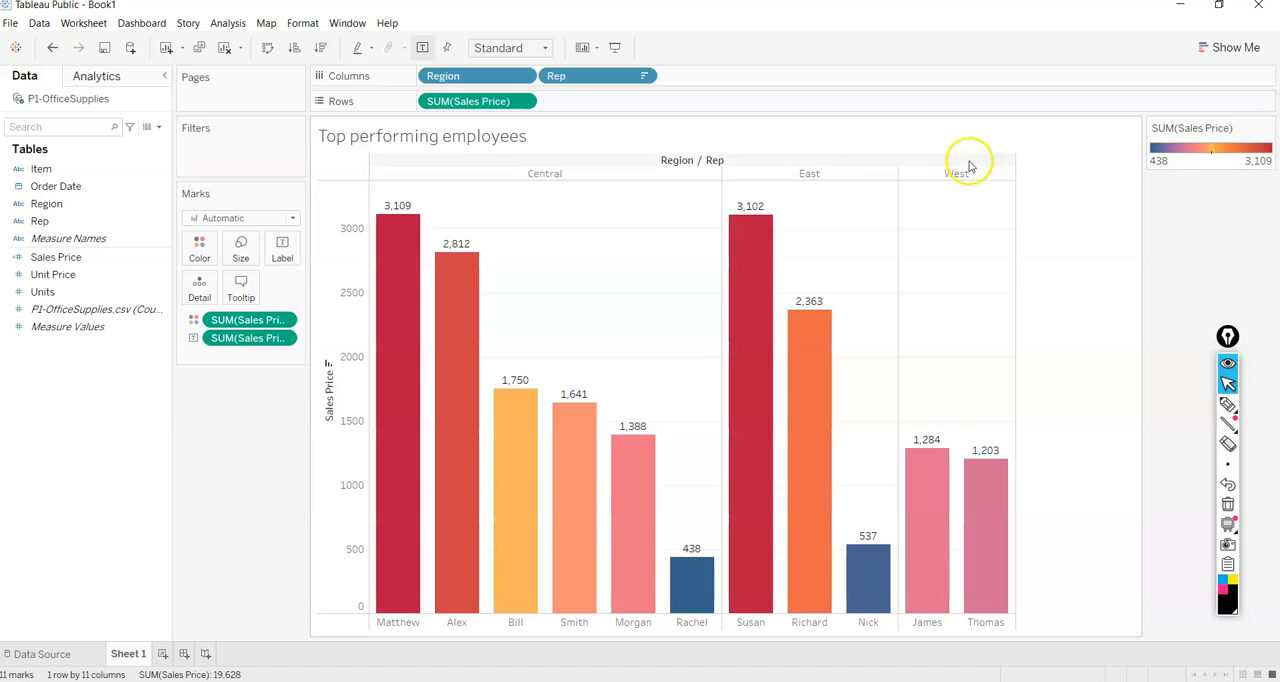